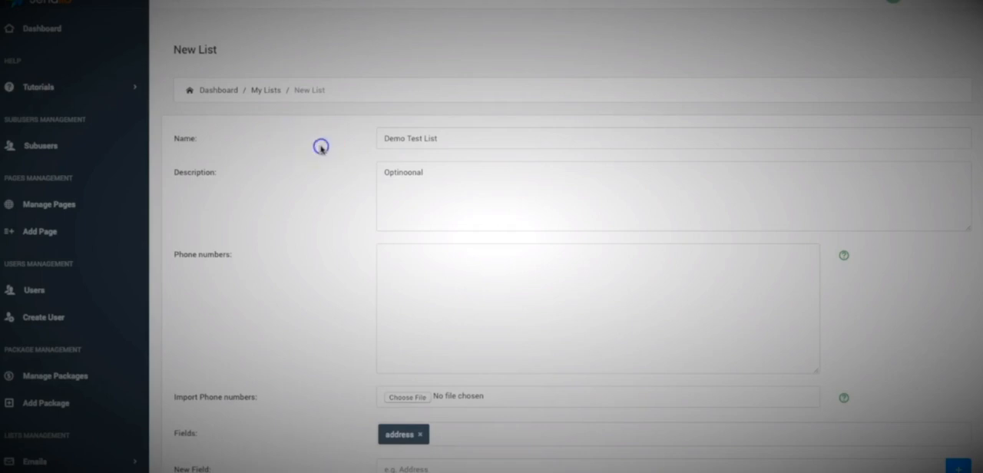
scroll(339, 156, "down", 1)
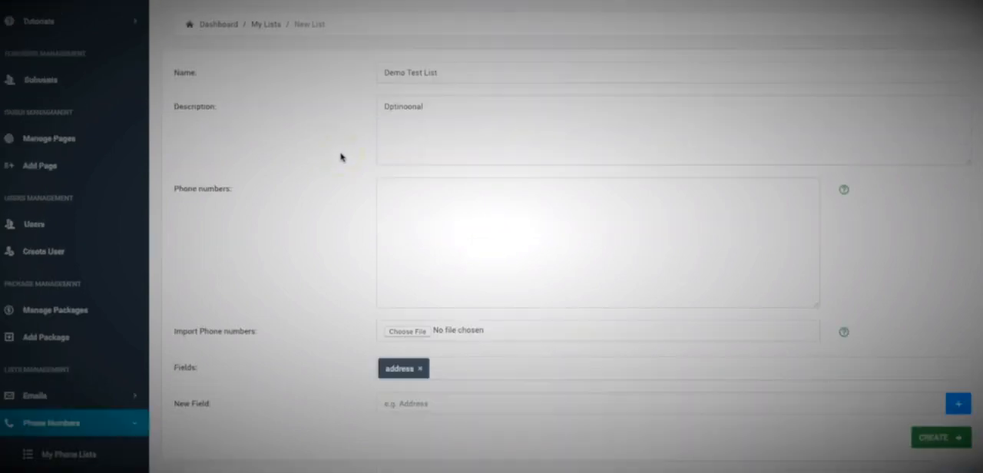
scroll(340, 157, "down", 3)
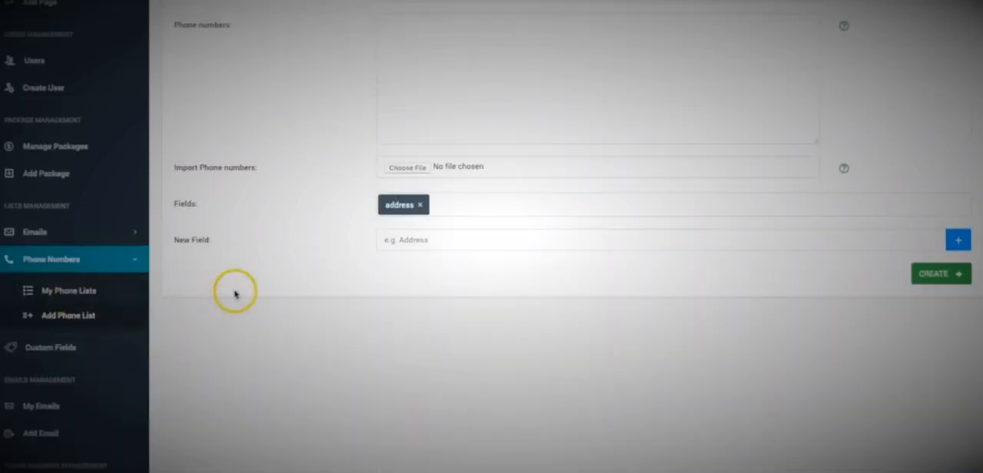
scroll(259, 293, "up", 4)
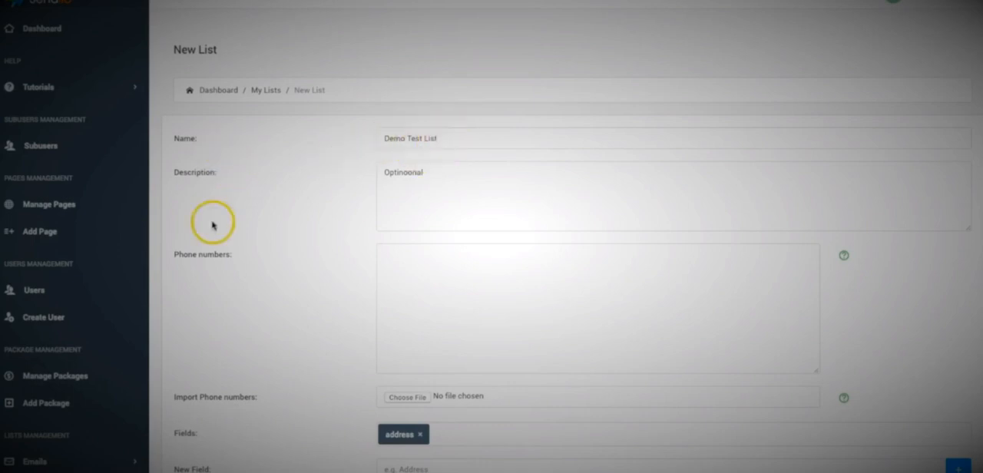
scroll(213, 230, "down", 3)
scroll(251, 269, "up", 3)
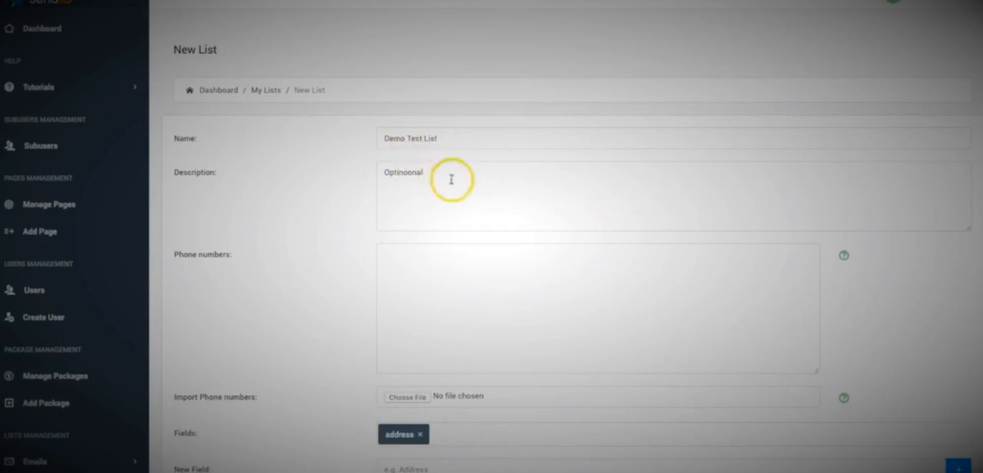
left_click(484, 281)
key("ctrl+v")
scroll(335, 239, "down", 1)
scroll(343, 230, "down", 2)
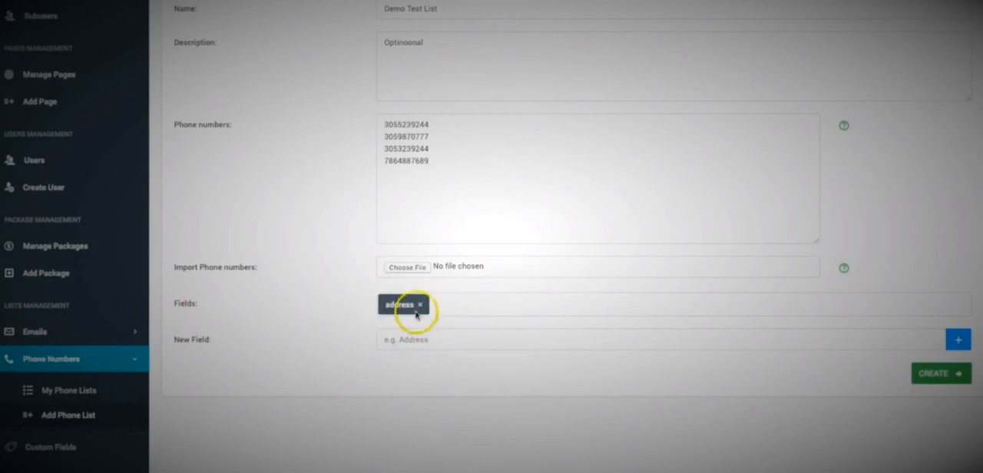
Remove the address field from the new phone list's selected fields.
scroll(338, 294, "up", 1)
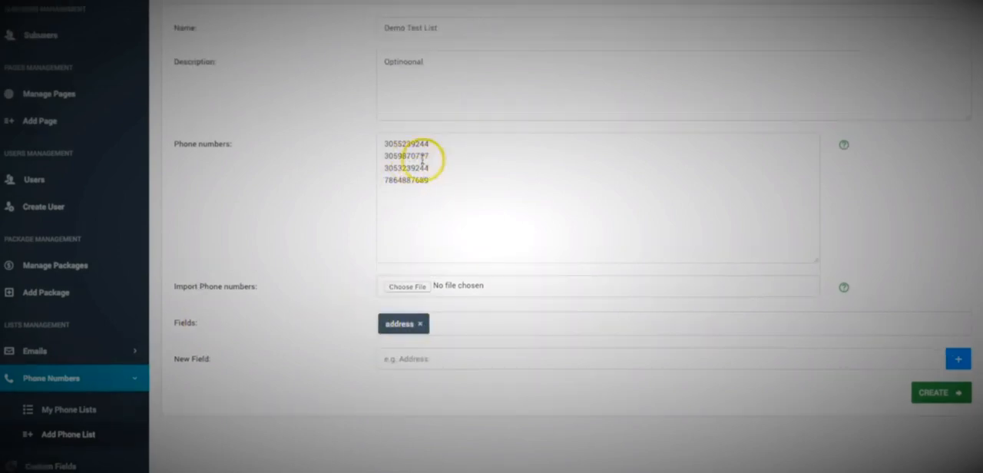
scroll(358, 220, "up", 1)
scroll(423, 238, "down", 1)
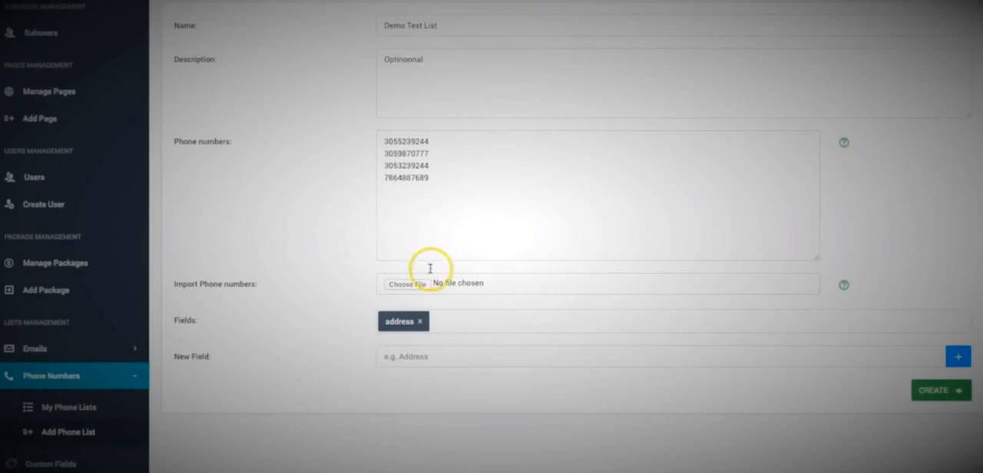
left_click(420, 321)
left_click(334, 338)
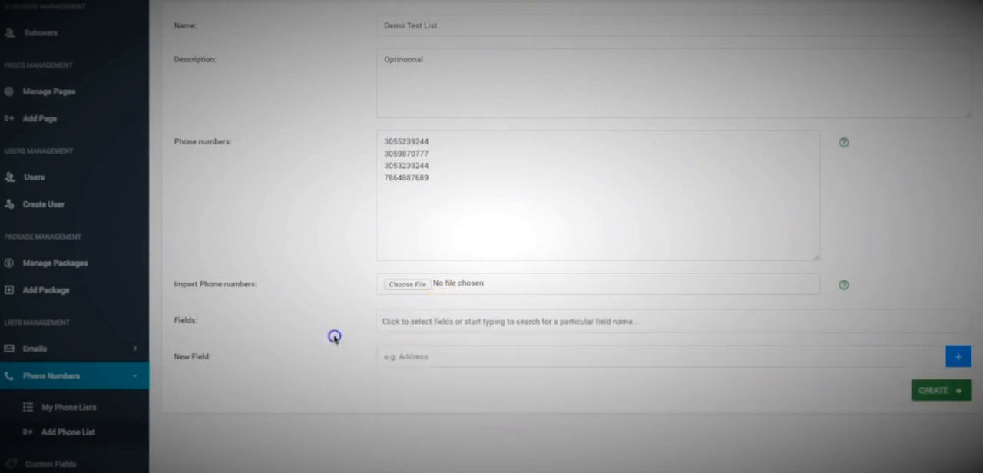
View the help note on bulk importing phone numbers and close it.
scroll(340, 285, "up", 3)
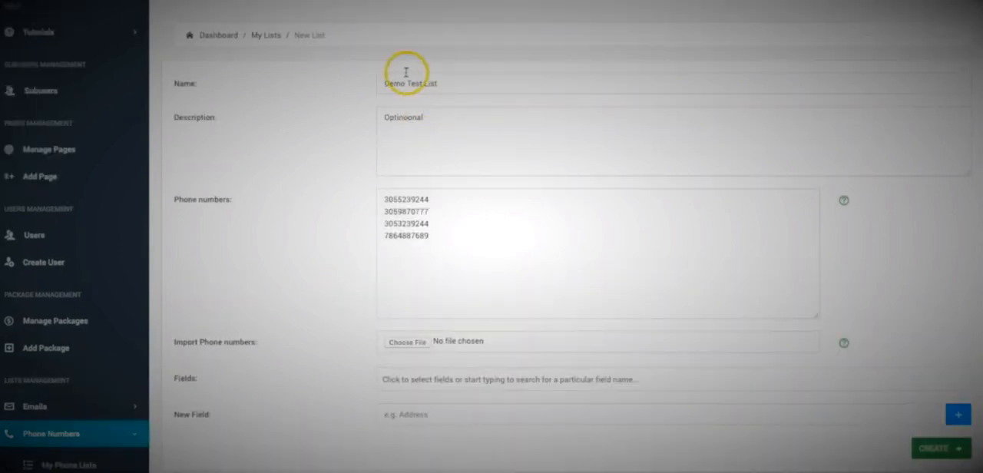
scroll(250, 234, "down", 3)
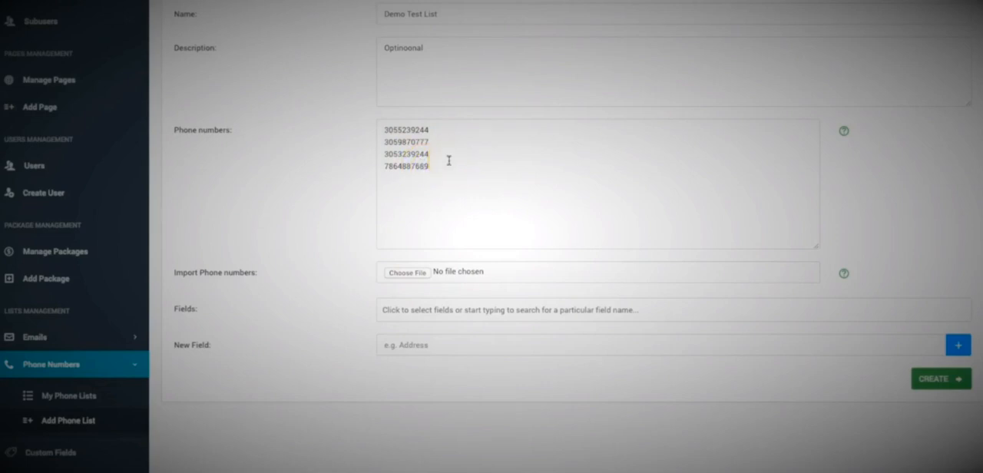
left_click(845, 276)
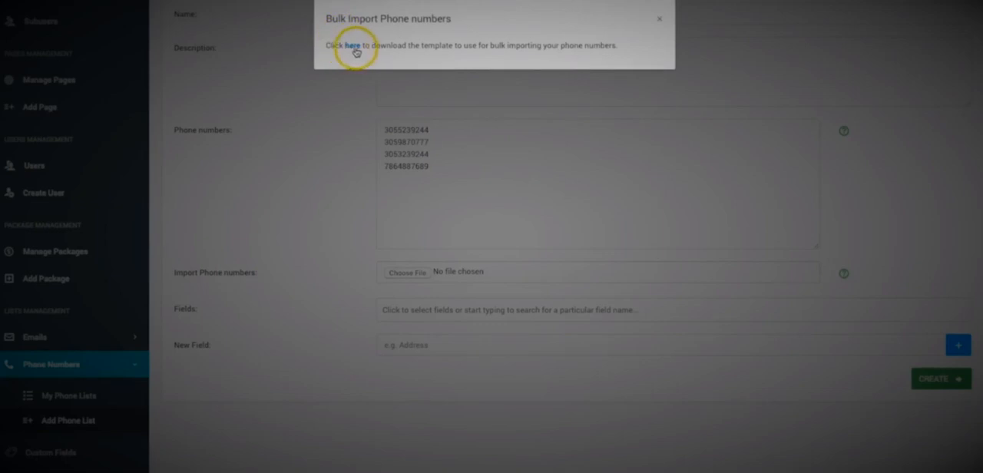
left_click(660, 20)
Review the new list's entries and create the Demo Test List.
scroll(360, 184, "up", 3)
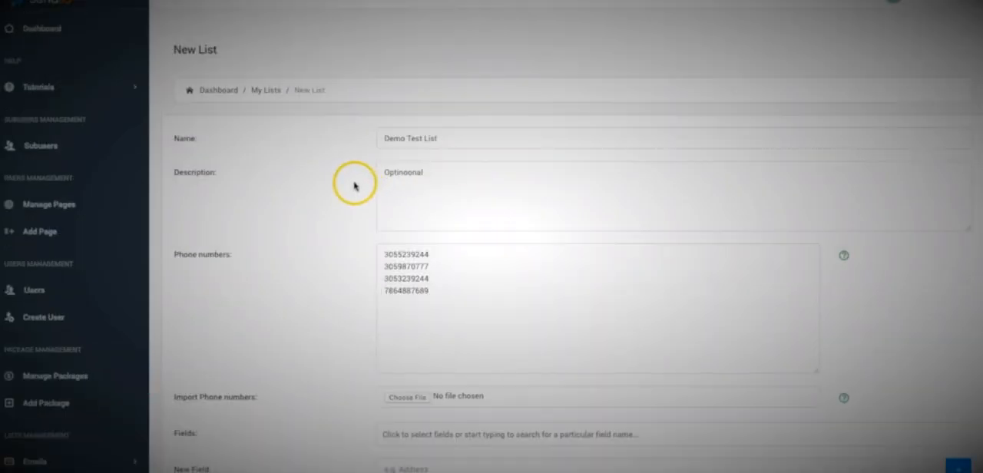
scroll(353, 184, "down", 1)
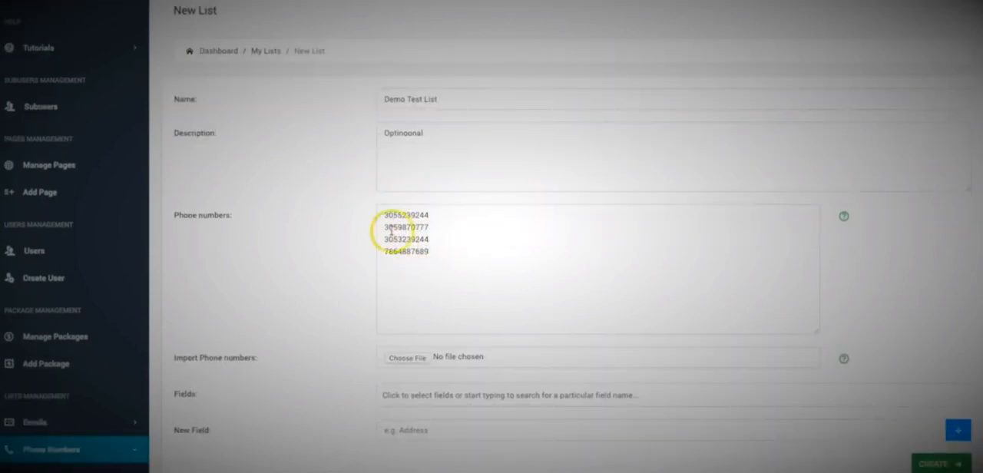
scroll(360, 204, "down", 3)
scroll(450, 188, "up", 3)
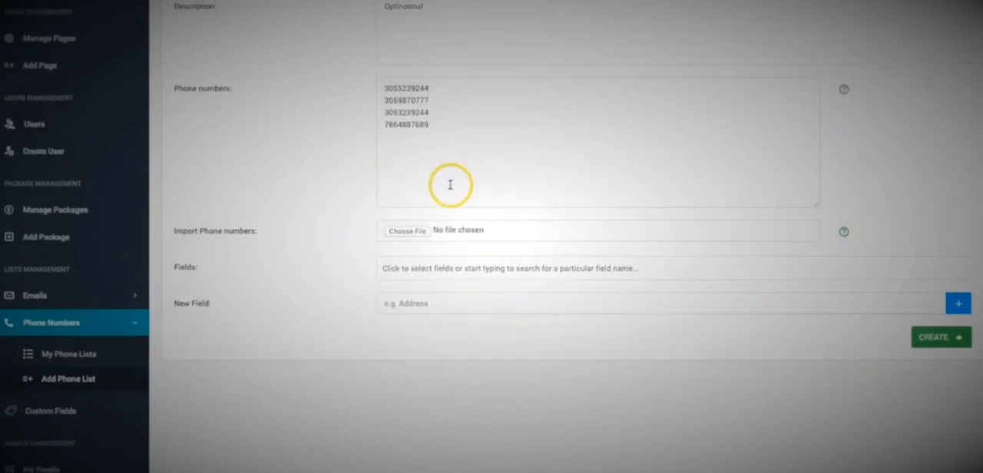
scroll(441, 176, "down", 3)
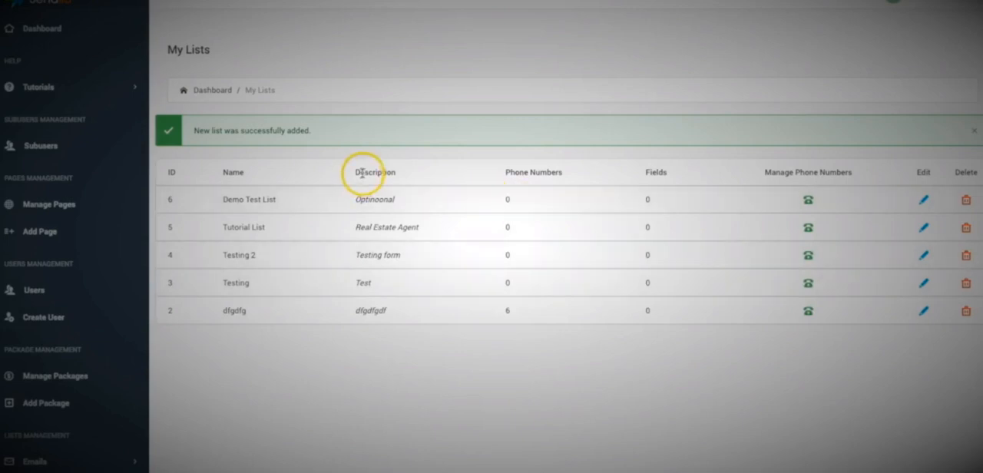
Look over the phone lists and open the Demo Test List for editing to examine its form.
scroll(363, 173, "down", 3)
scroll(364, 179, "down", 2)
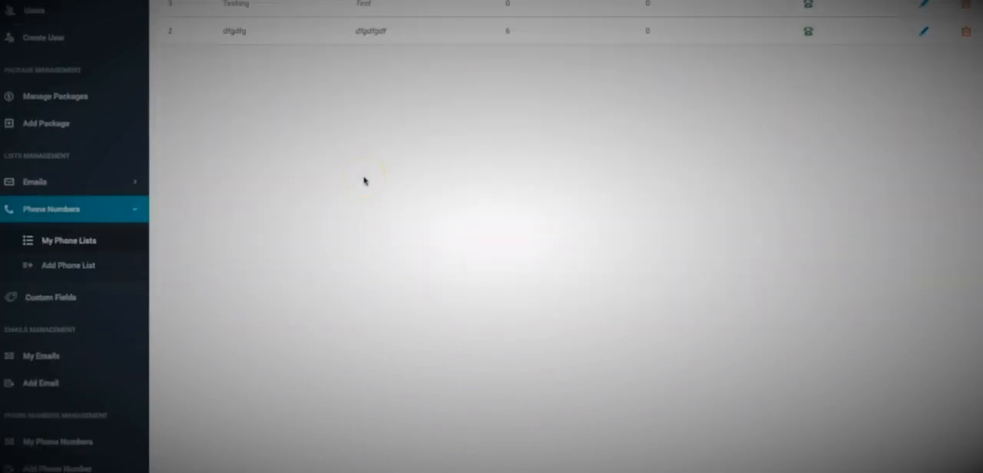
scroll(364, 180, "down", 1)
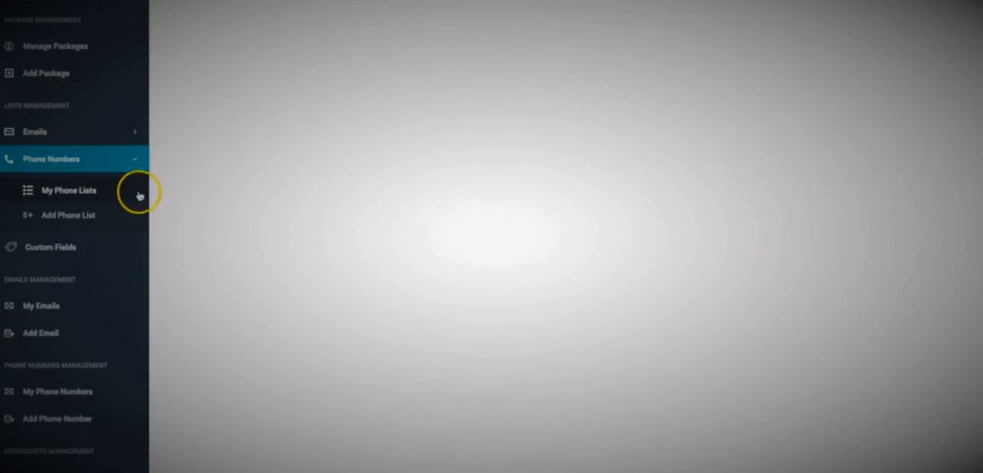
scroll(138, 195, "up", 4)
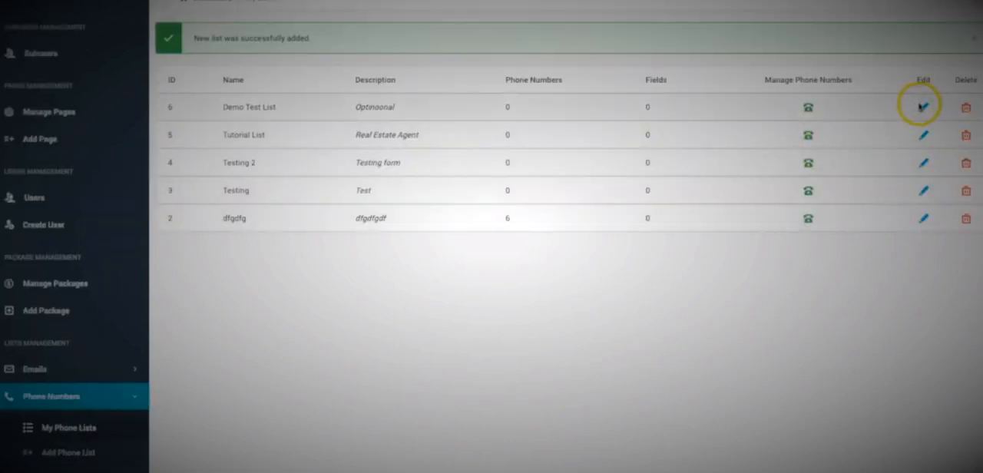
left_click(925, 107)
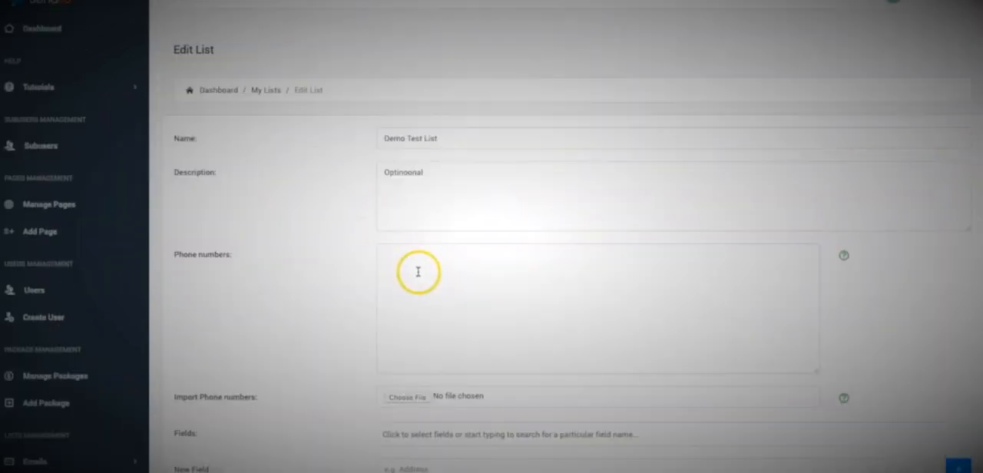
scroll(267, 254, "down", 5)
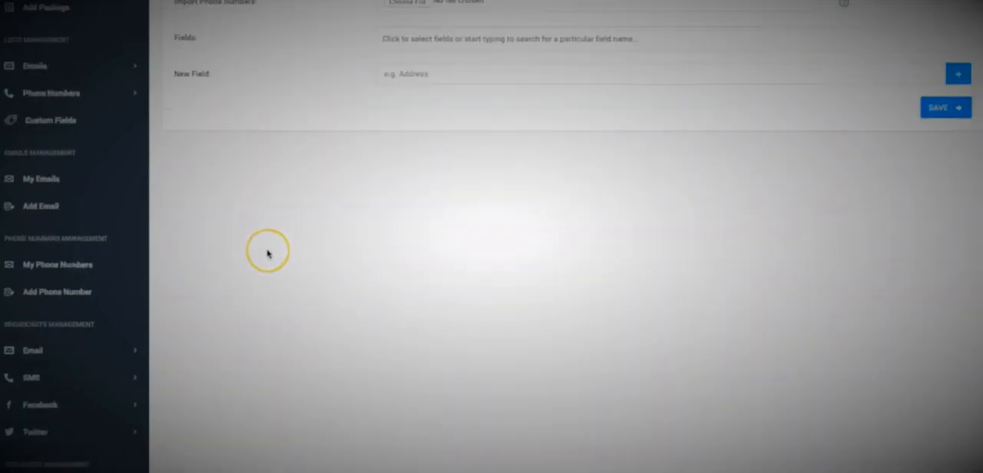
Open the form for adding a single phone number and view the lists it can be assigned to.
scroll(267, 253, "up", 1)
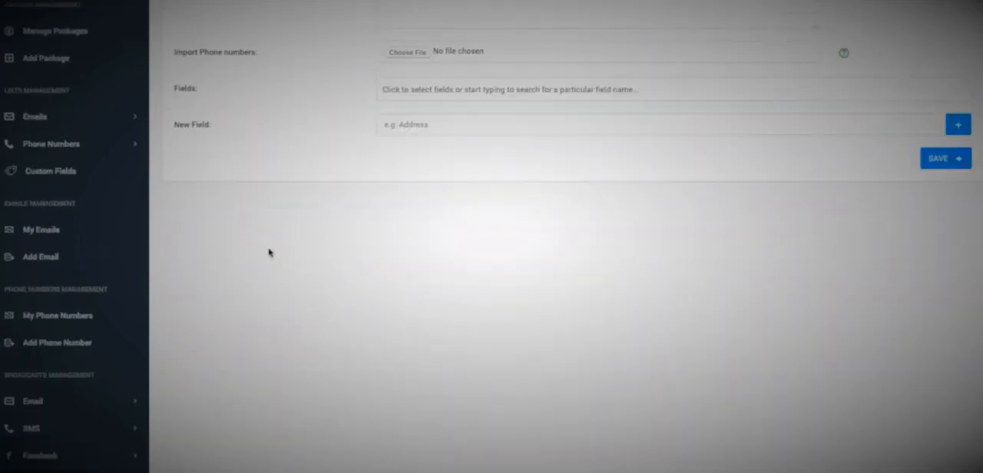
left_click(54, 345)
left_click(433, 136)
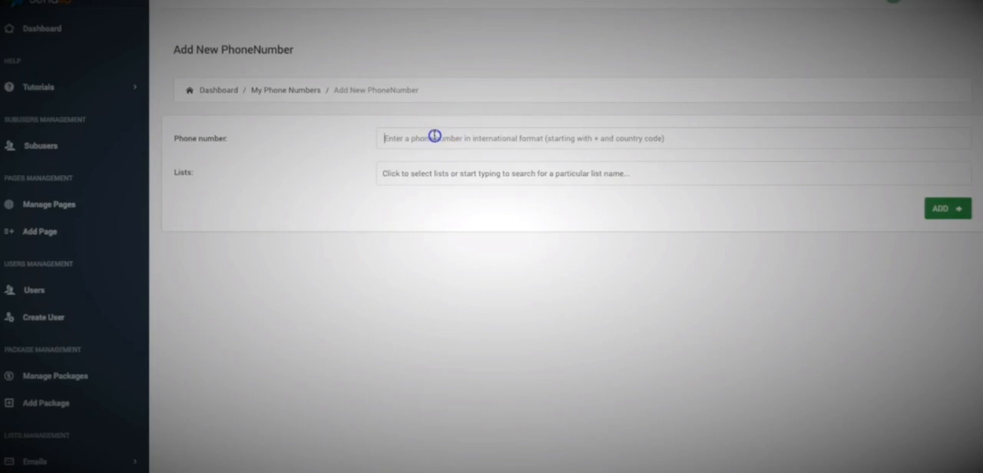
left_click(305, 159)
left_click(439, 170)
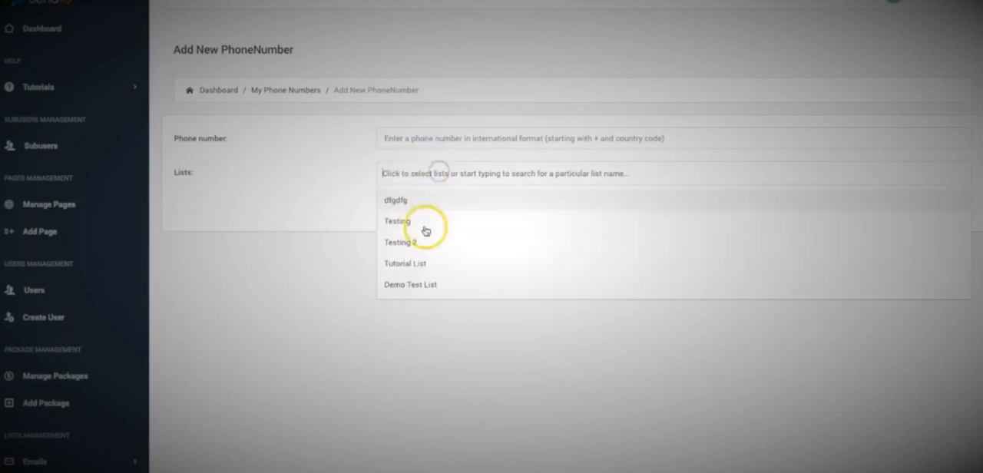
left_click(313, 251)
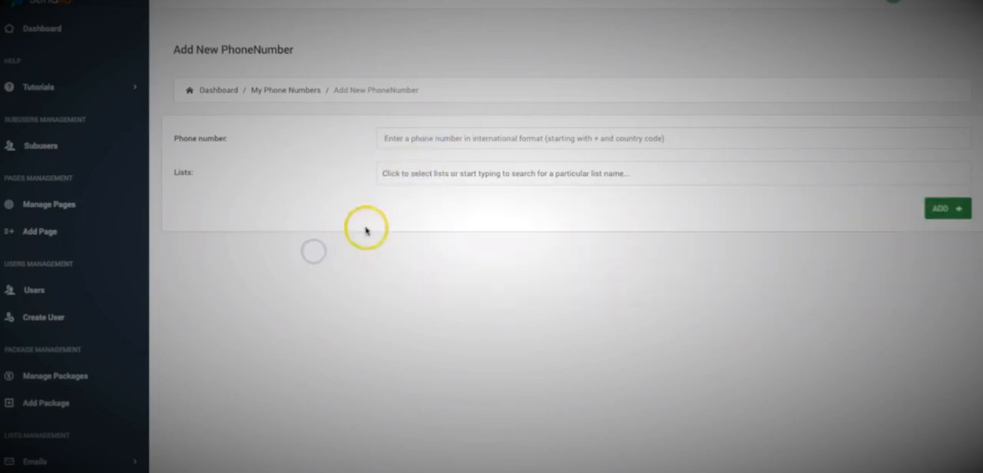
Start a new SMS broadcast and name it Test Demo.
scroll(286, 272, "down", 1)
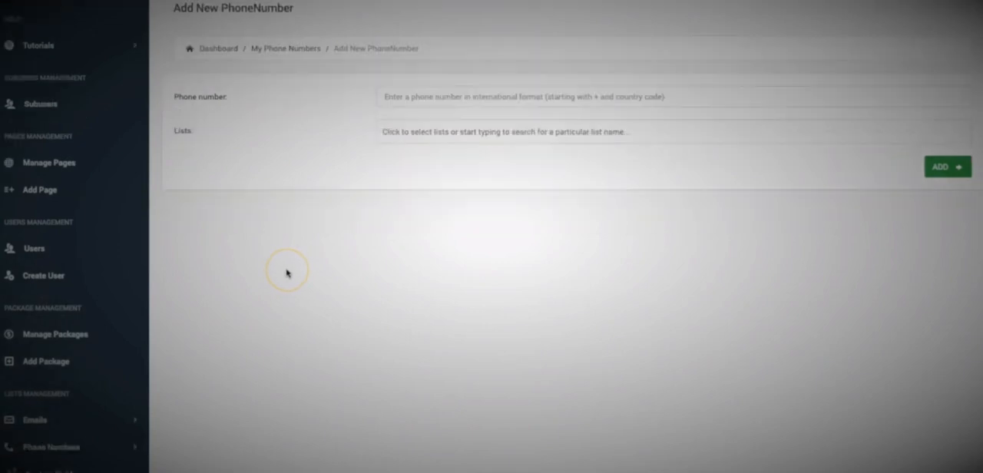
scroll(286, 273, "down", 1)
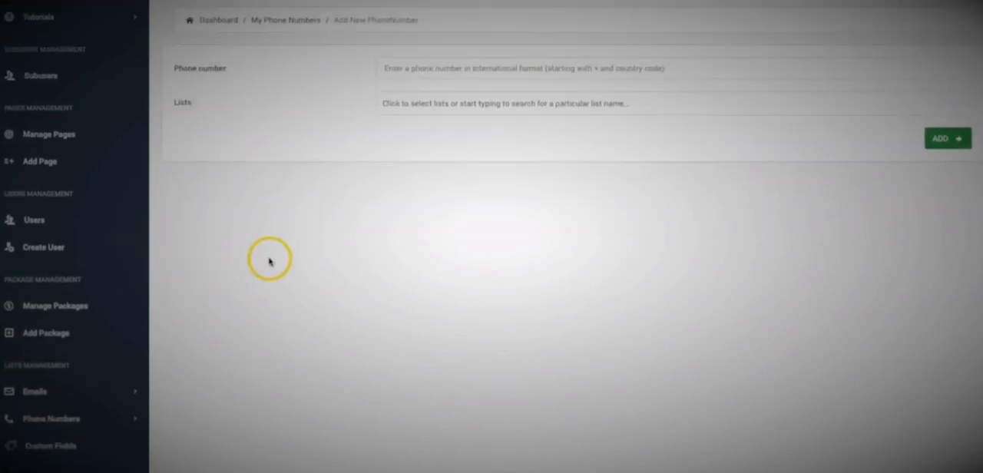
scroll(268, 261, "down", 1)
scroll(269, 262, "down", 5)
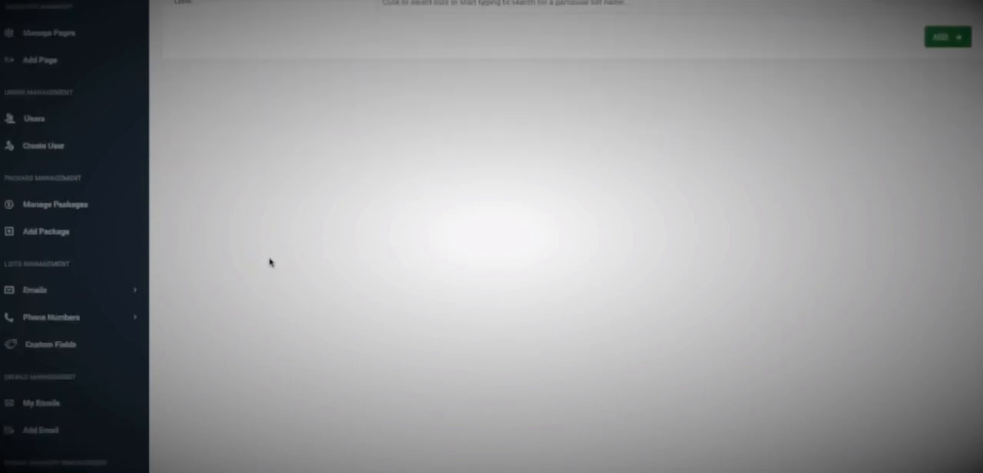
scroll(269, 262, "down", 2)
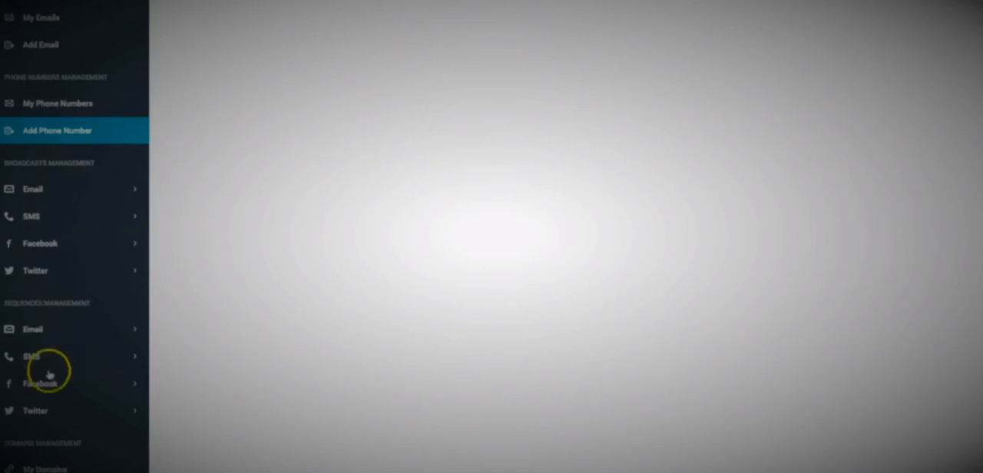
left_click(49, 218)
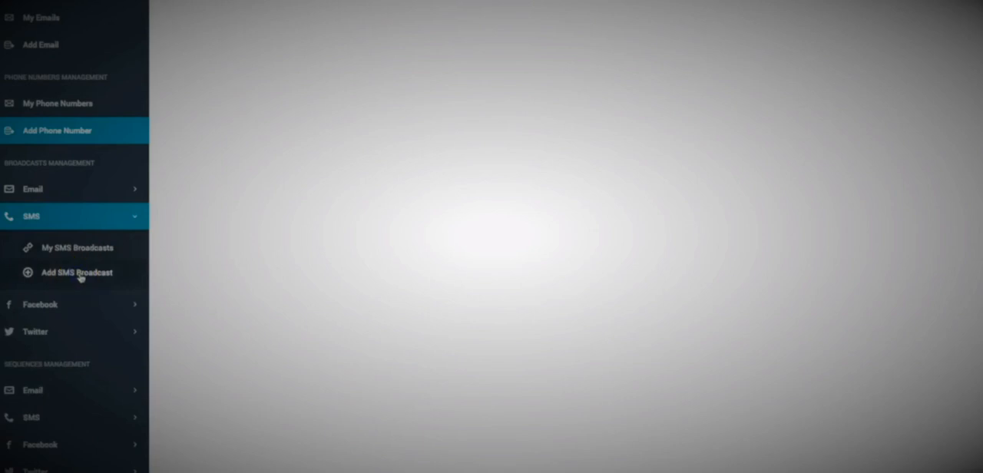
left_click(418, 141)
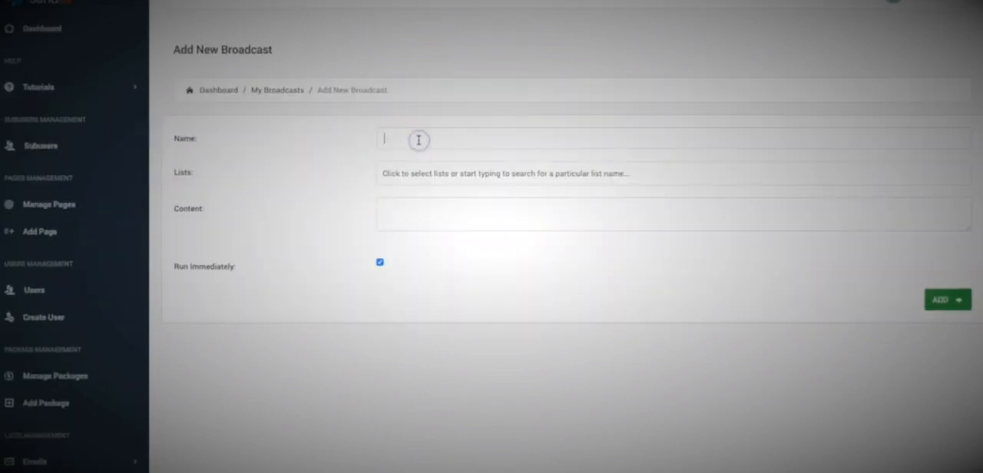
type("Test Dem")
Select the lists Testing, Testing 2, Tutorial List and dfgdfg as the broadcast's recipients.
left_click(447, 174)
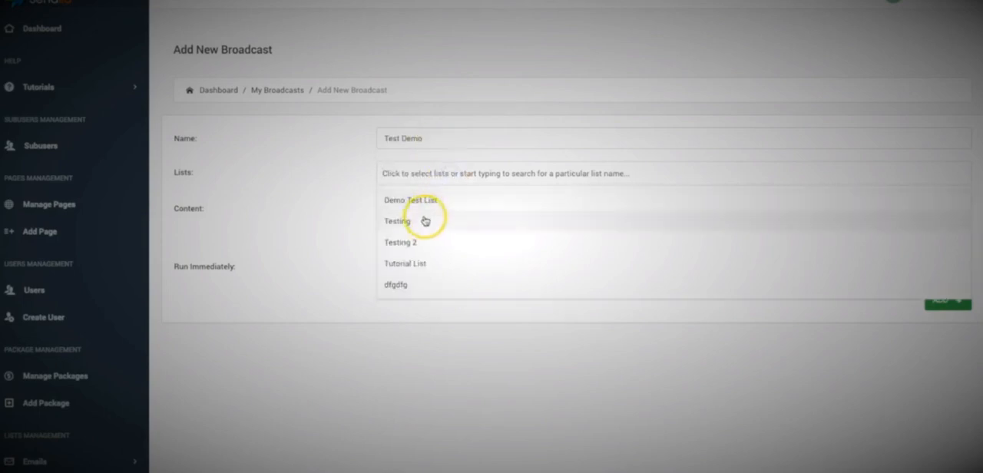
left_click(424, 218)
left_click(461, 175)
left_click(435, 241)
left_click(514, 168)
left_click(445, 264)
left_click(596, 164)
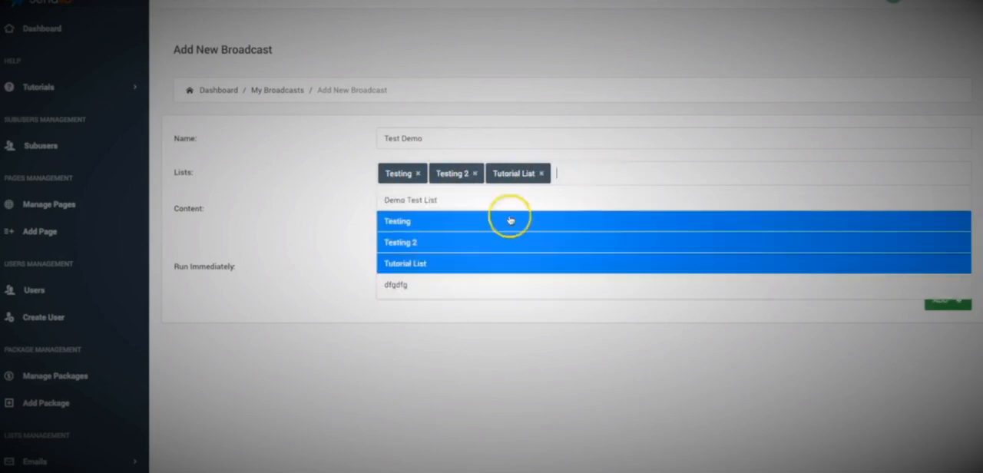
left_click(415, 286)
left_click(432, 213)
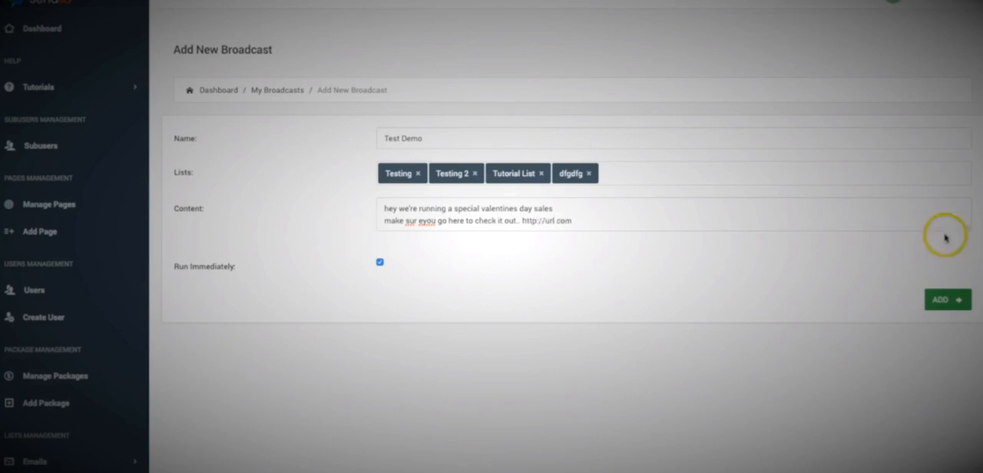
left_click_drag(965, 230, 958, 353)
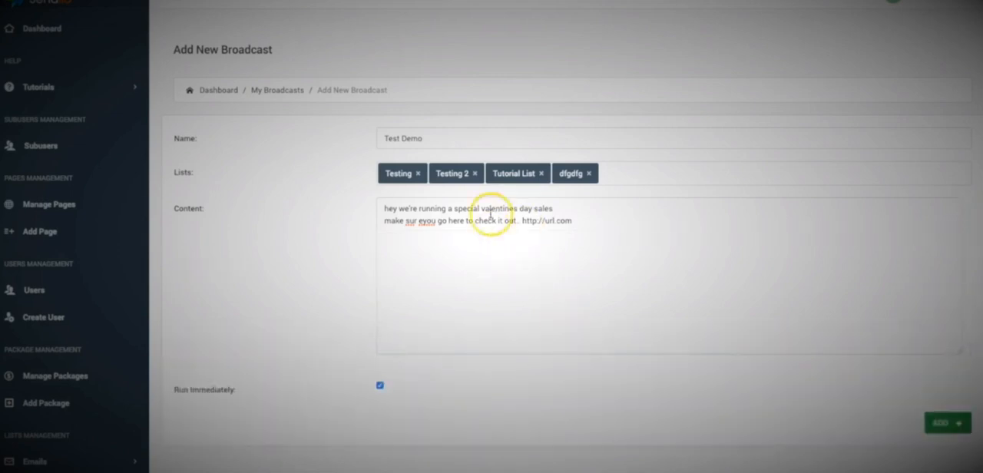
scroll(393, 227, "down", 1)
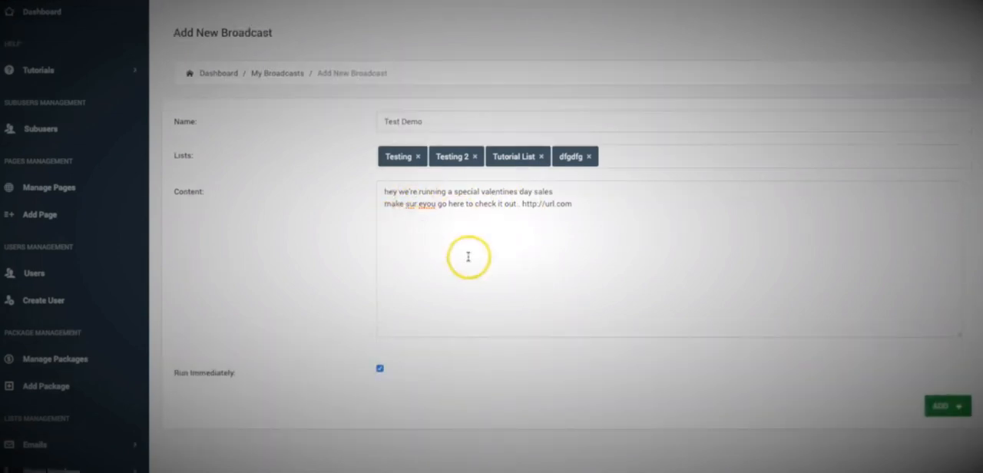
Correct the misspelled words in the broadcast content so the second line begins "make sure you go here".
scroll(324, 201, "down", 1)
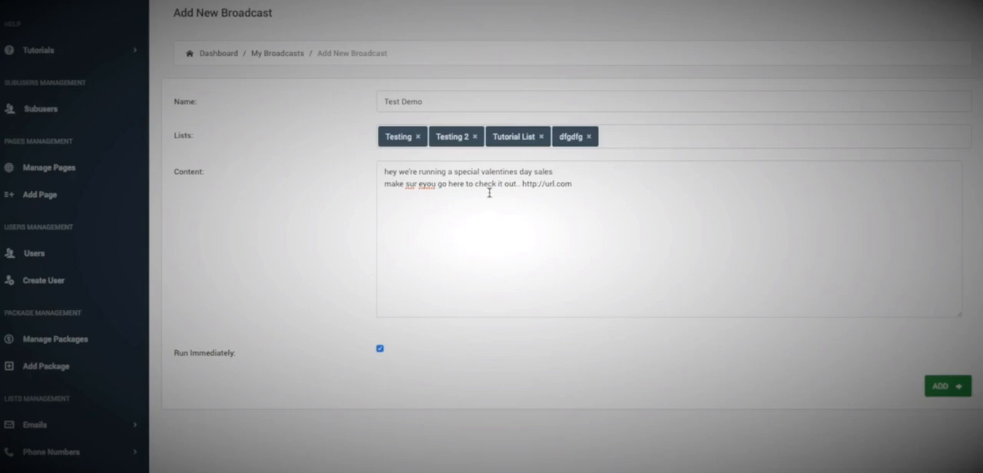
left_click(420, 186)
key("BackSpace")
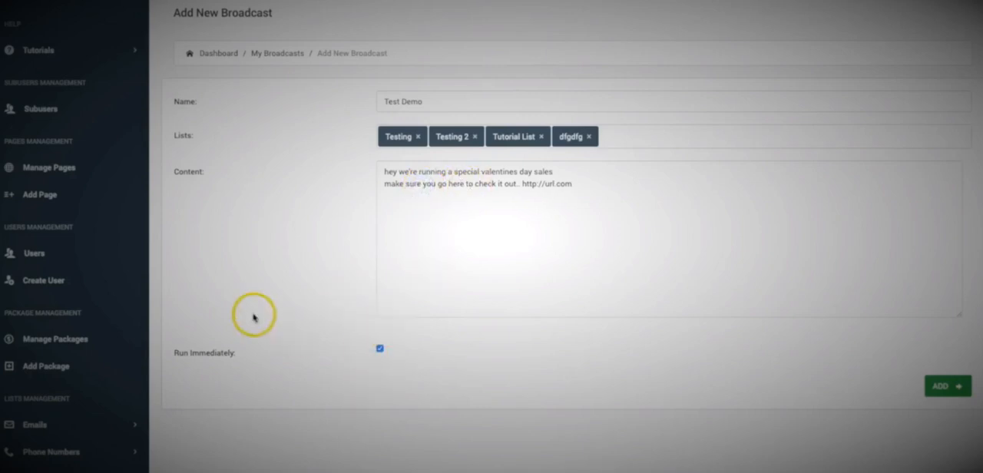
scroll(322, 331, "down", 1)
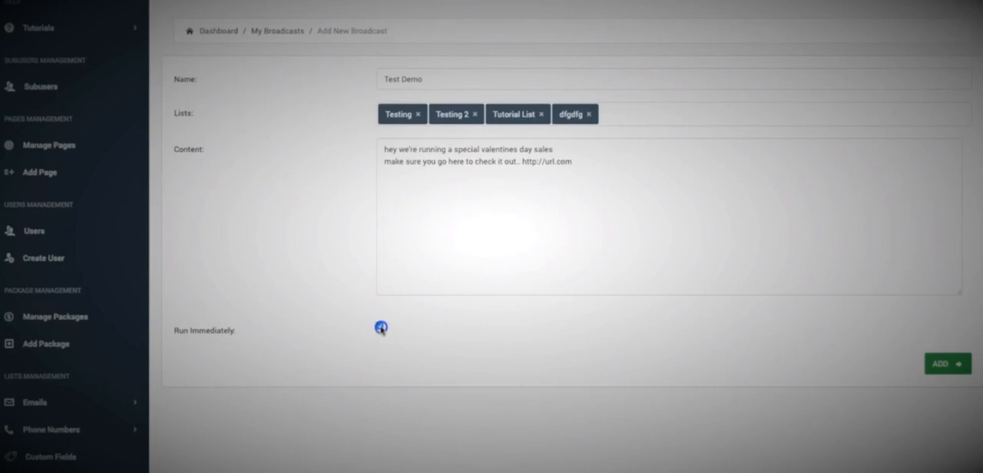
left_click(381, 327)
scroll(325, 315, "down", 1)
left_click(436, 347)
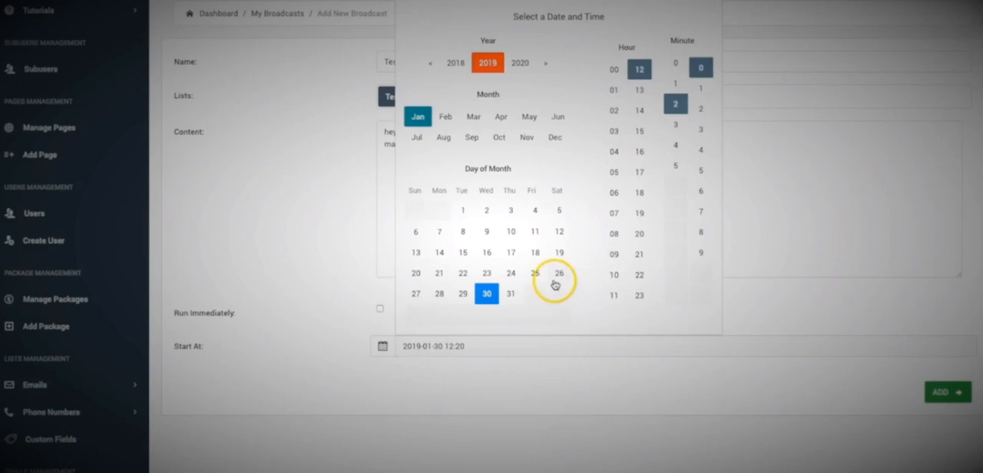
scroll(559, 286, "up", 1)
left_click(676, 124)
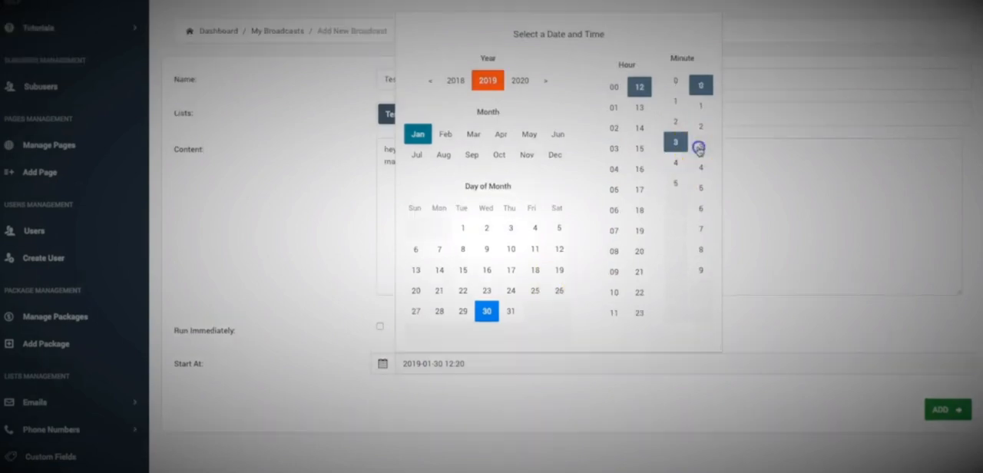
left_click(697, 147)
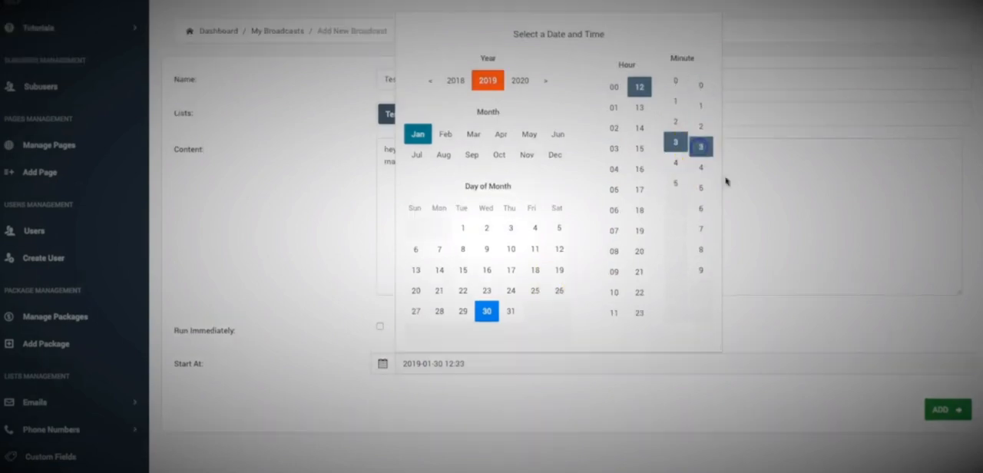
left_click(658, 384)
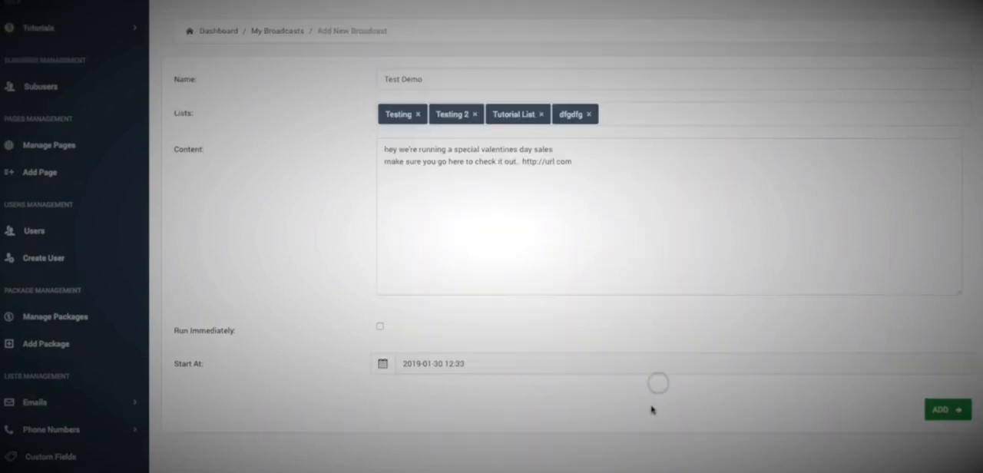
left_click(943, 410)
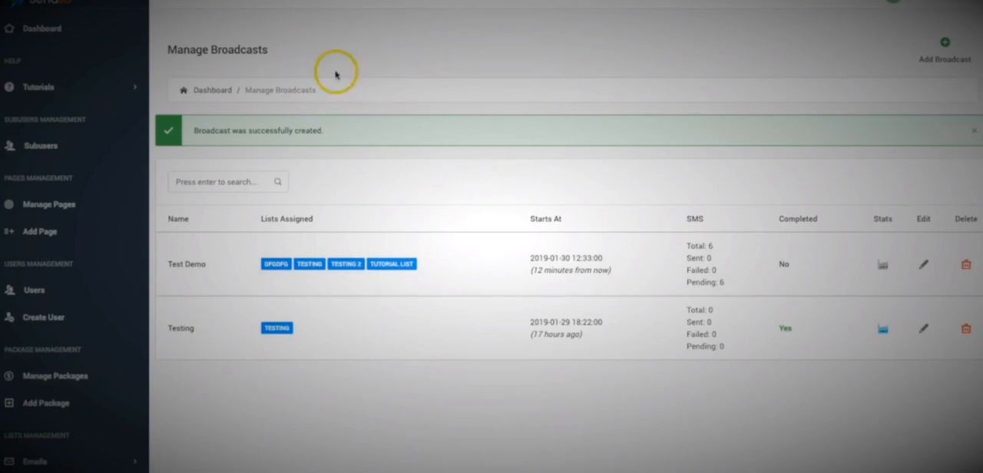
Open the form for adding a new SMS sequence.
scroll(368, 87, "down", 6)
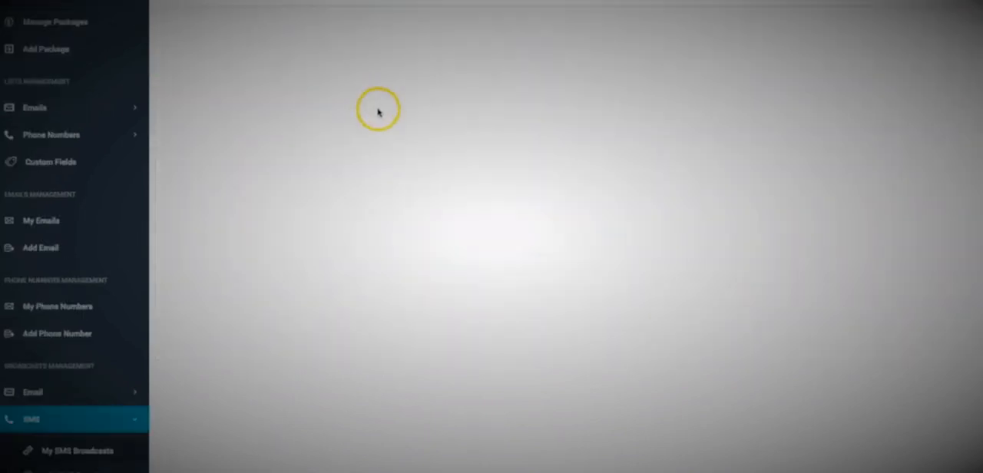
scroll(263, 252, "down", 5)
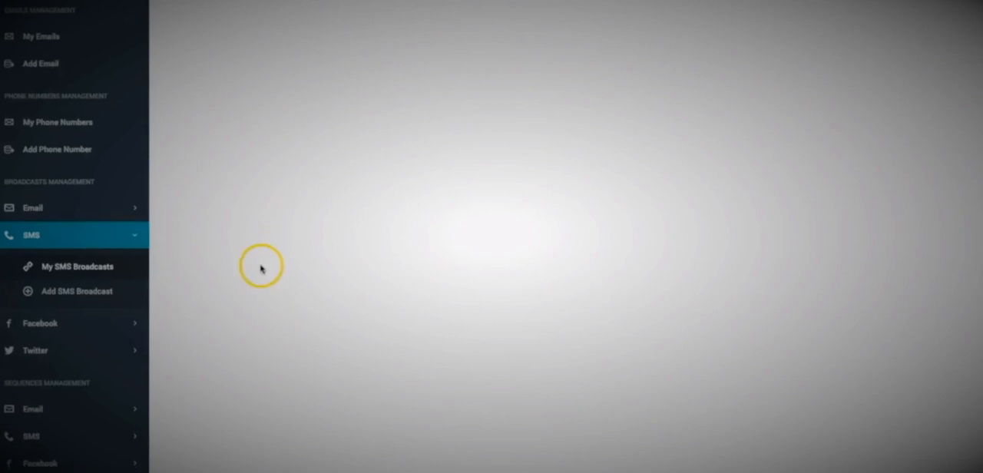
left_click(54, 327)
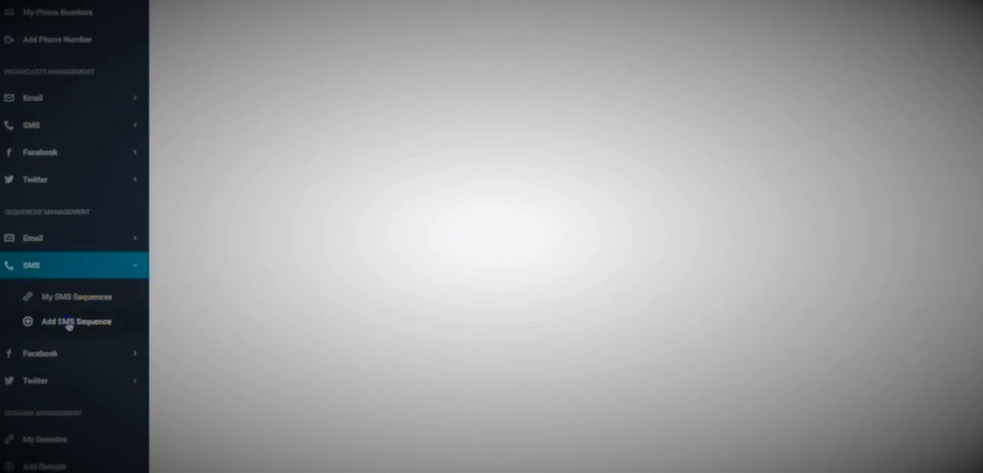
left_click(69, 322)
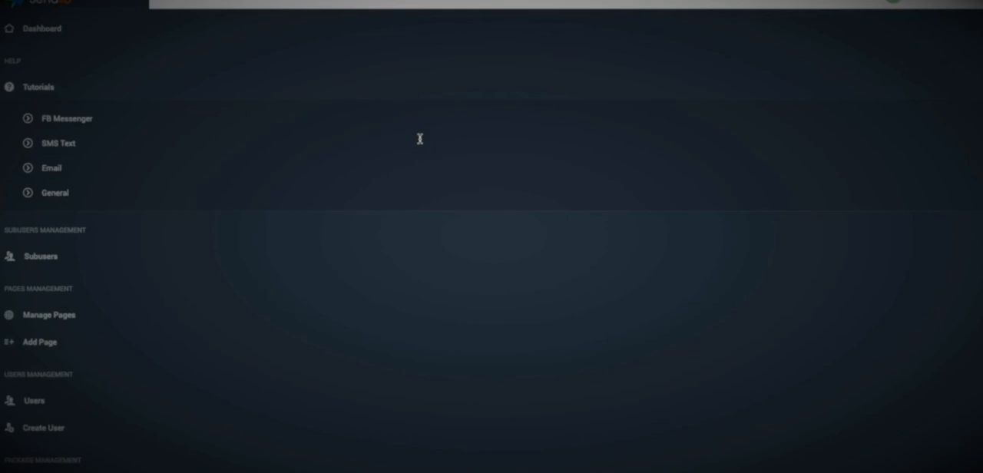
Assign the lists Testing and Testing 2 to the new SMS sequence.
left_click(392, 173)
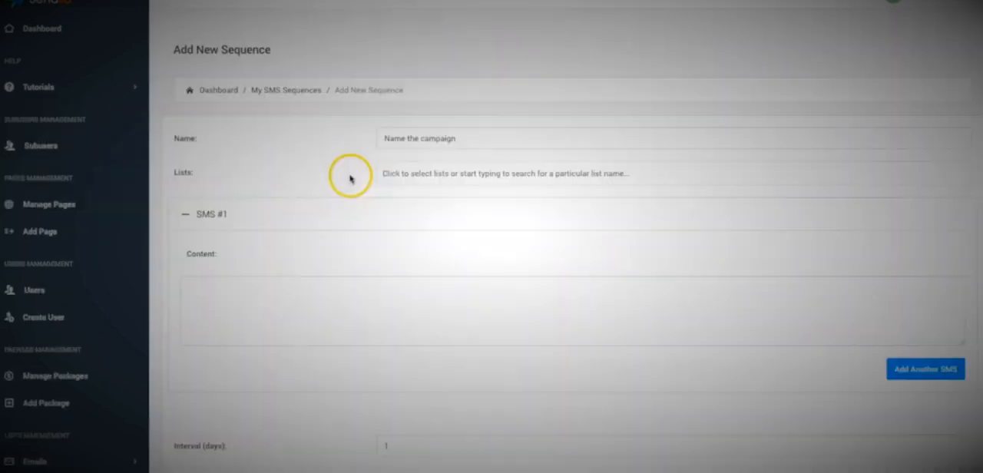
left_click(414, 221)
left_click(453, 174)
left_click(450, 241)
left_click(503, 174)
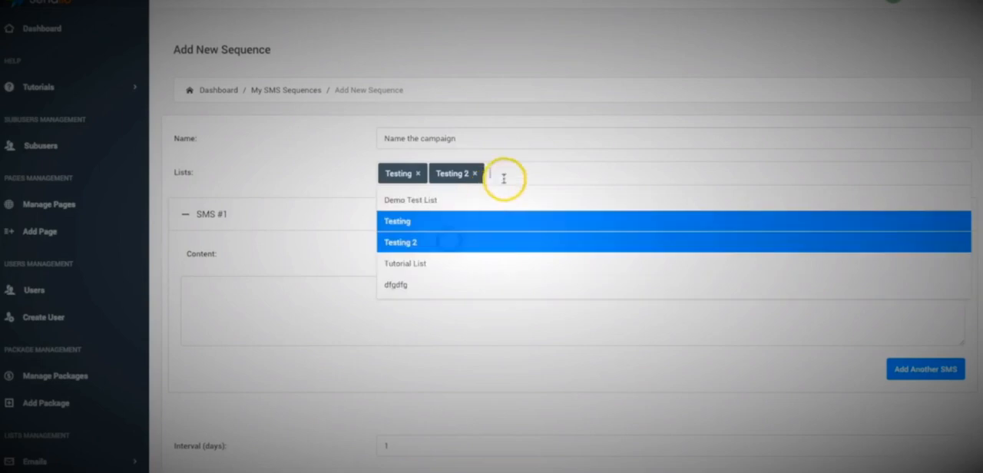
left_click(479, 261)
left_click(579, 176)
left_click(515, 271)
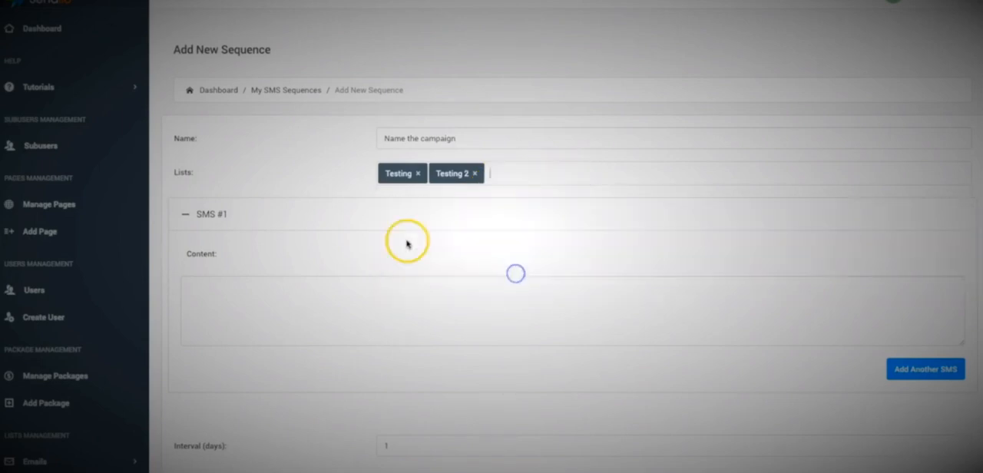
scroll(330, 231, "down", 1)
left_click(329, 273)
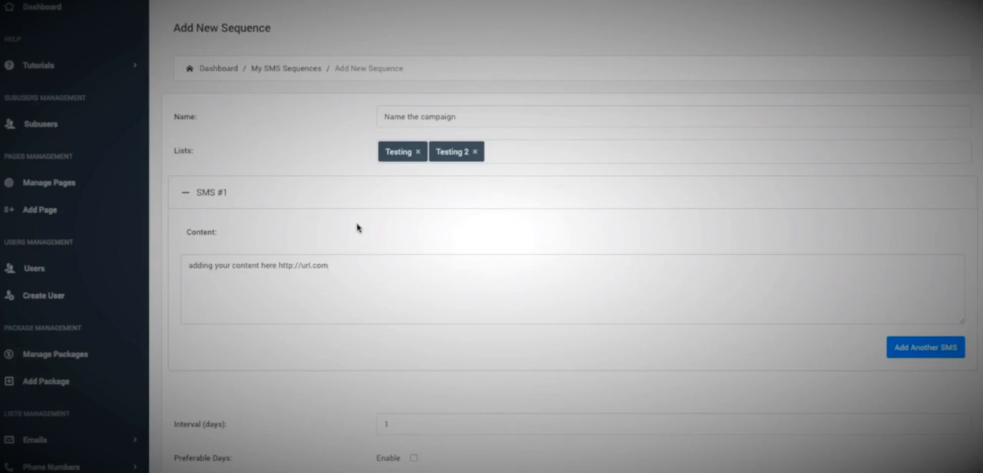
scroll(330, 276, "down", 1)
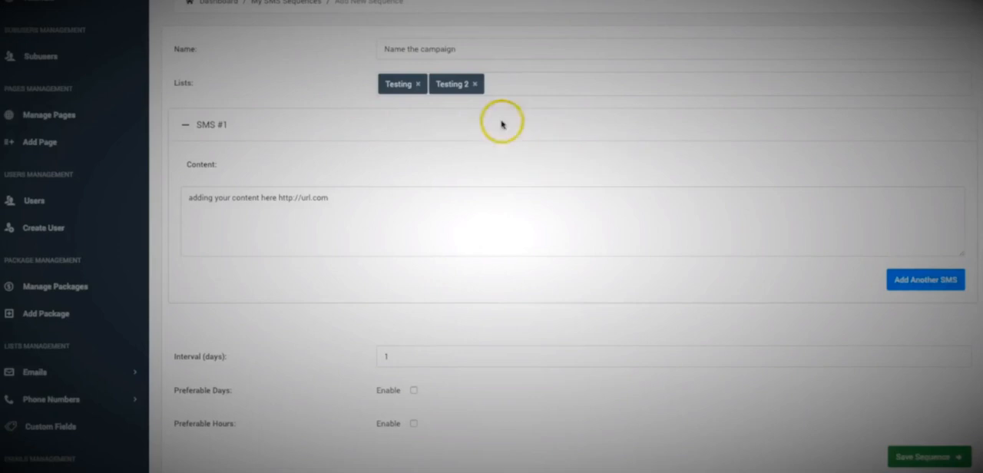
left_click(916, 281)
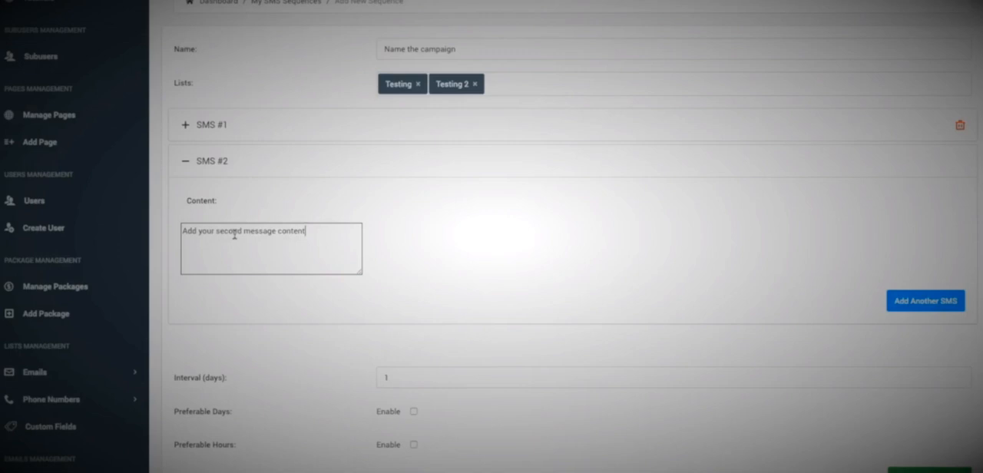
left_click(901, 305)
left_click(267, 288)
type("mm")
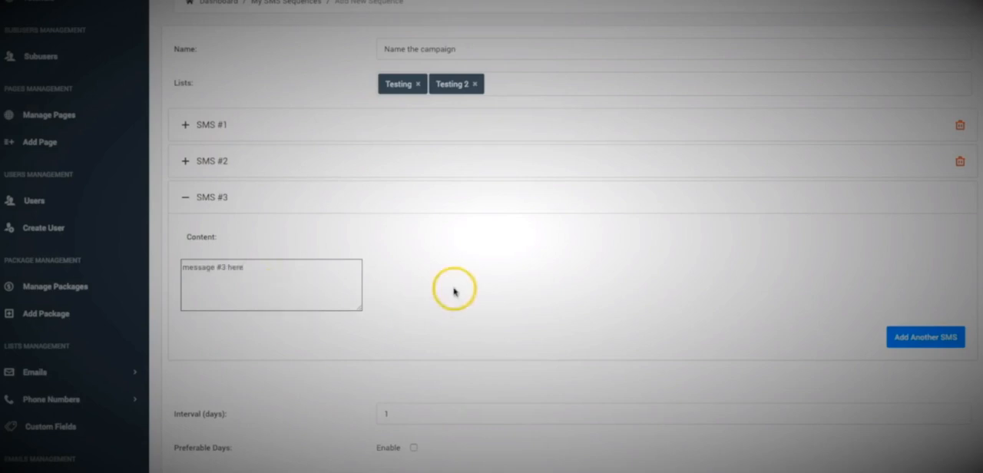
Review the sequence's three messages together with its interval in days.
scroll(427, 266, "down", 1)
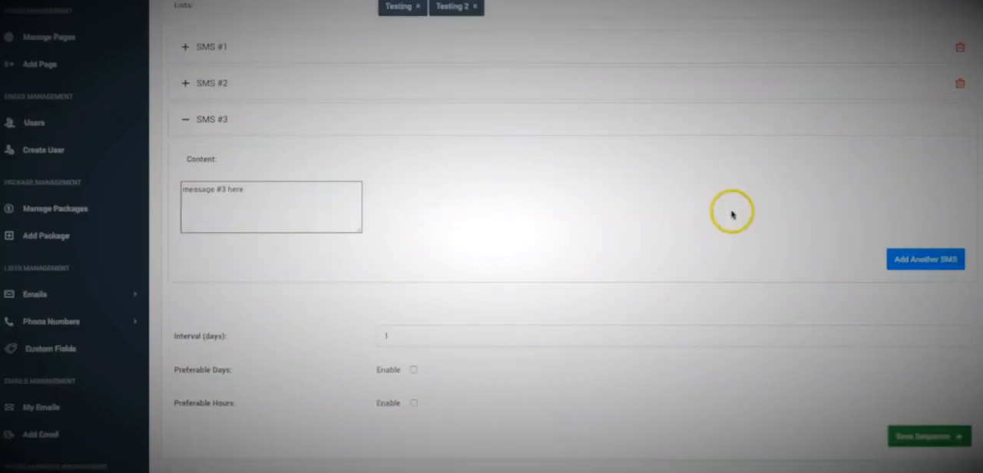
scroll(370, 162, "up", 1)
scroll(371, 162, "up", 1)
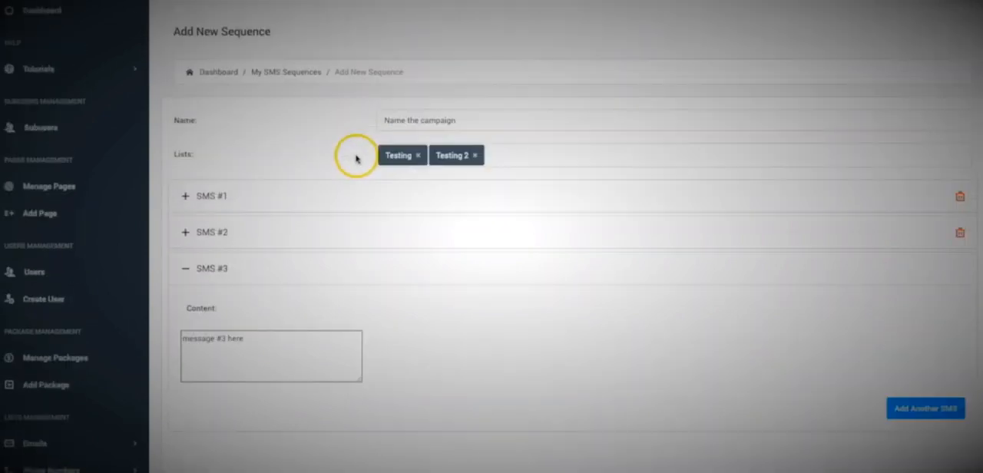
scroll(327, 177, "down", 3)
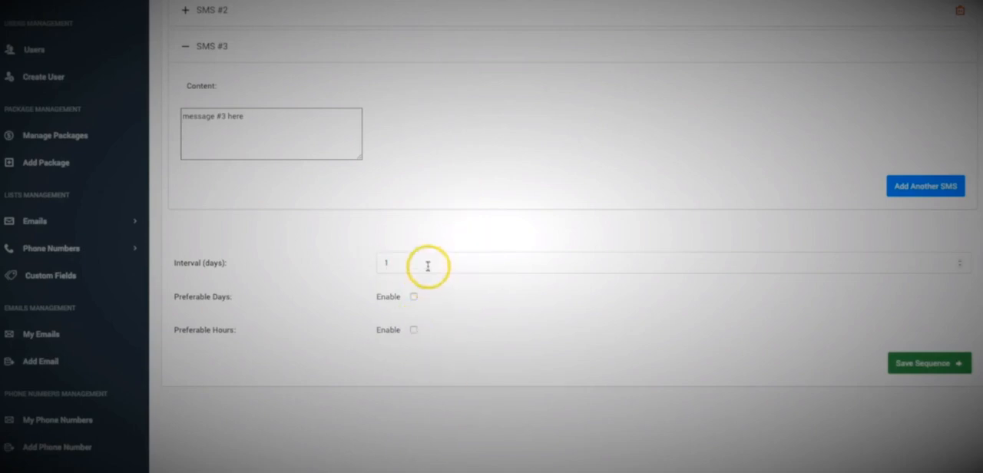
left_click(412, 262)
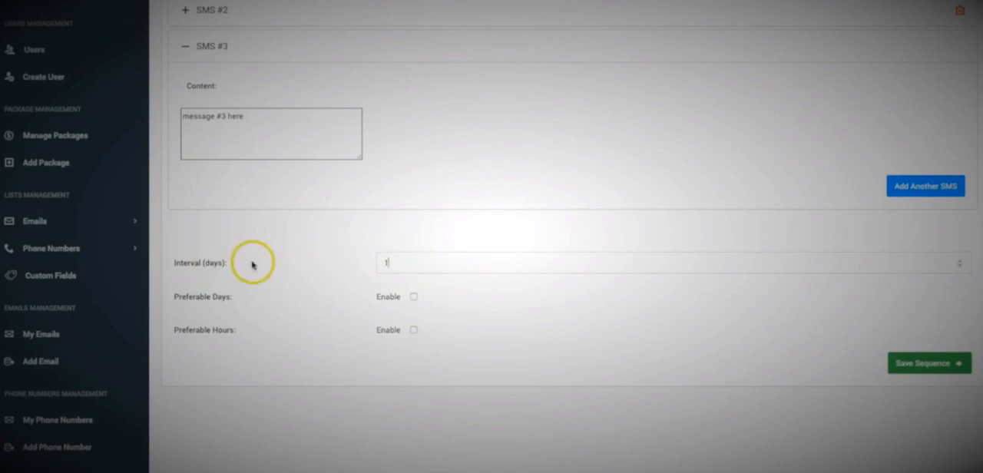
scroll(307, 177, "up", 3)
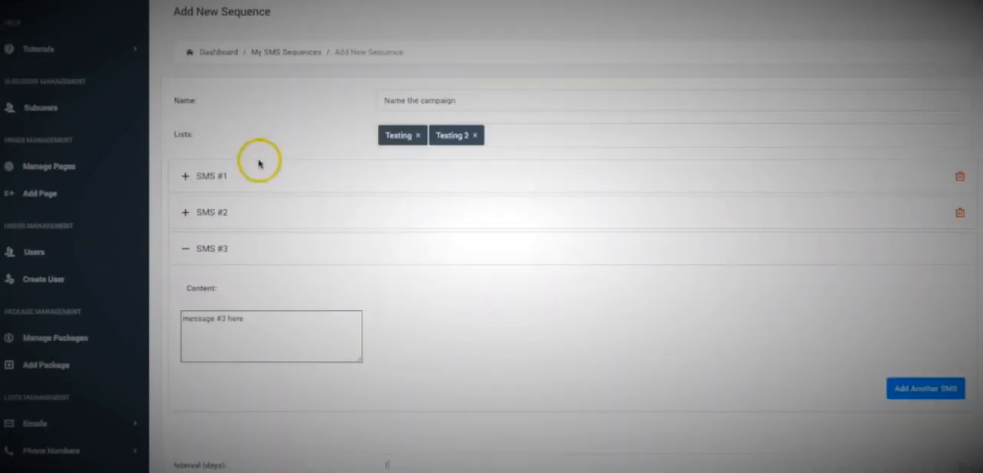
scroll(248, 189, "down", 1)
scroll(275, 163, "down", 1)
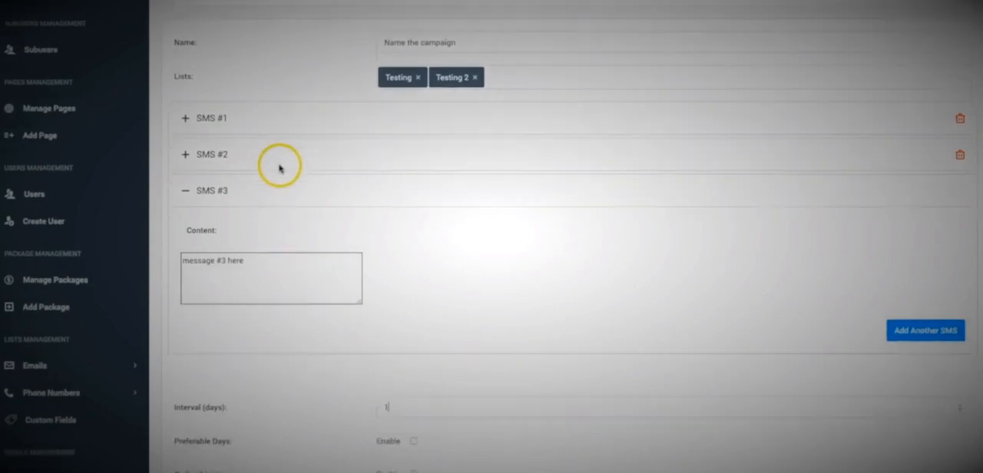
scroll(281, 169, "down", 1)
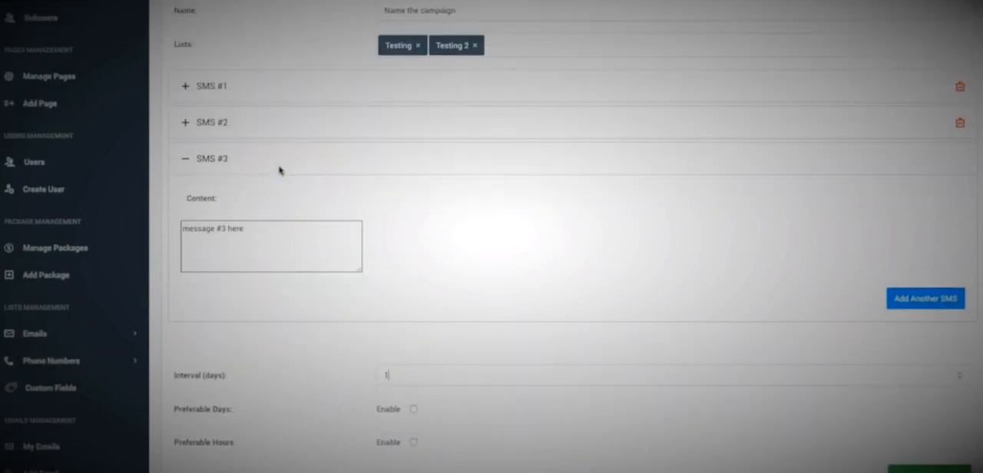
Enable preferable days for the sequence and select Monday through Friday.
scroll(279, 169, "down", 3)
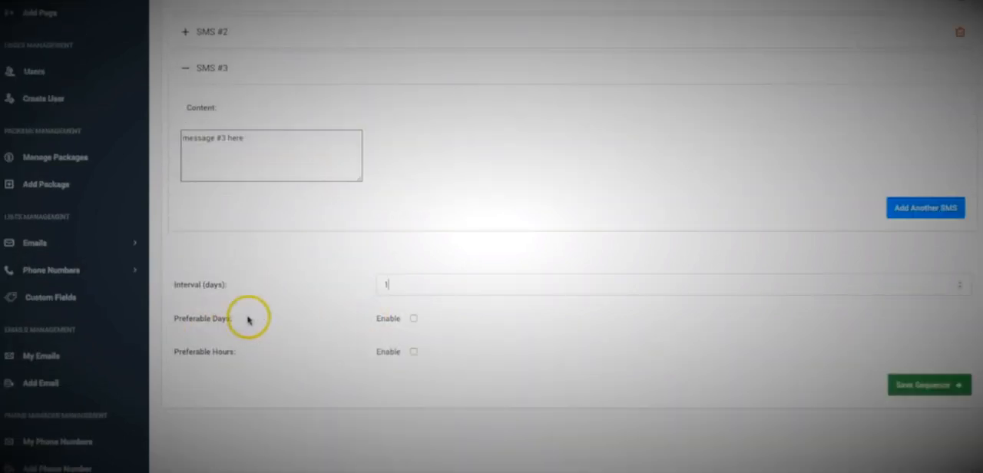
left_click(413, 317)
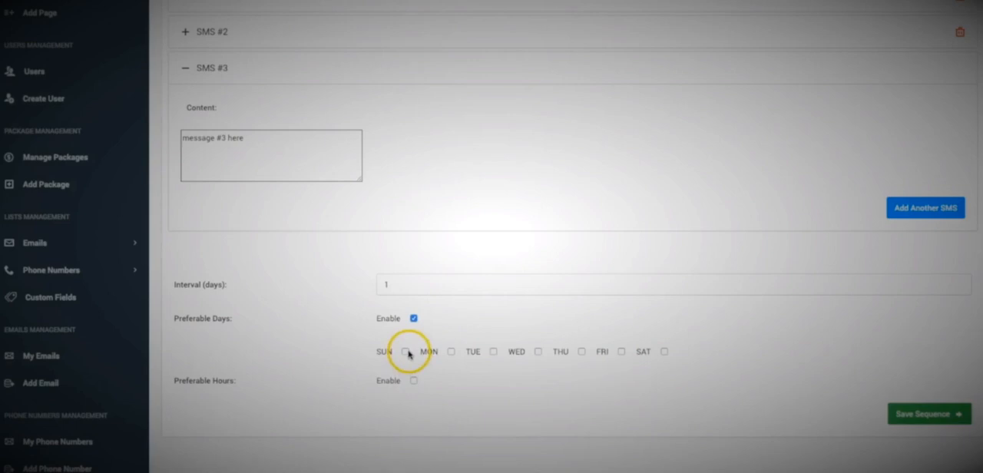
left_click(452, 353)
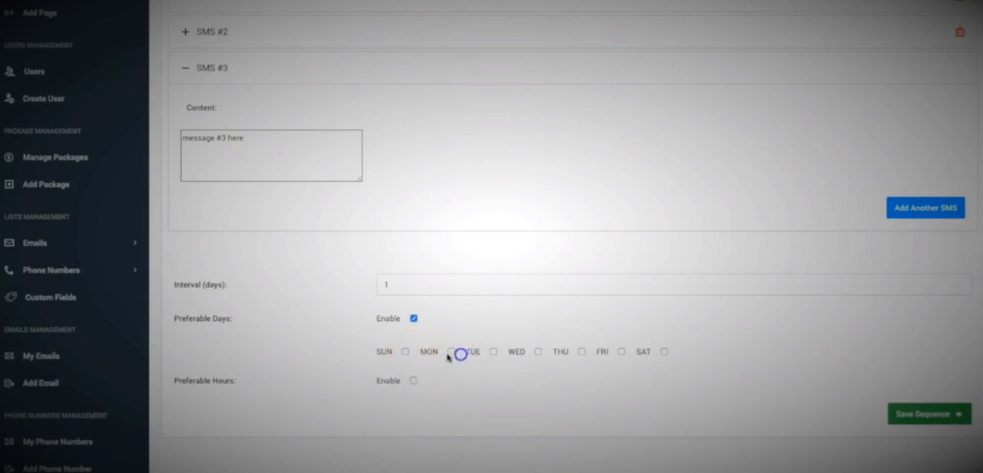
left_click(494, 351)
left_click(537, 353)
left_click(581, 351)
left_click(621, 352)
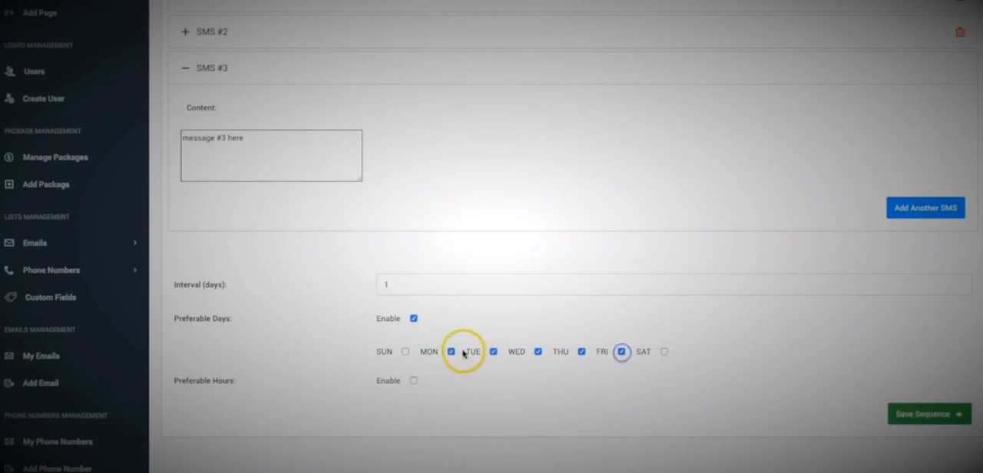
Enable preferable hours for the SMS sequence and set the starting hour to 9.
left_click(413, 380)
scroll(236, 381, "down", 3)
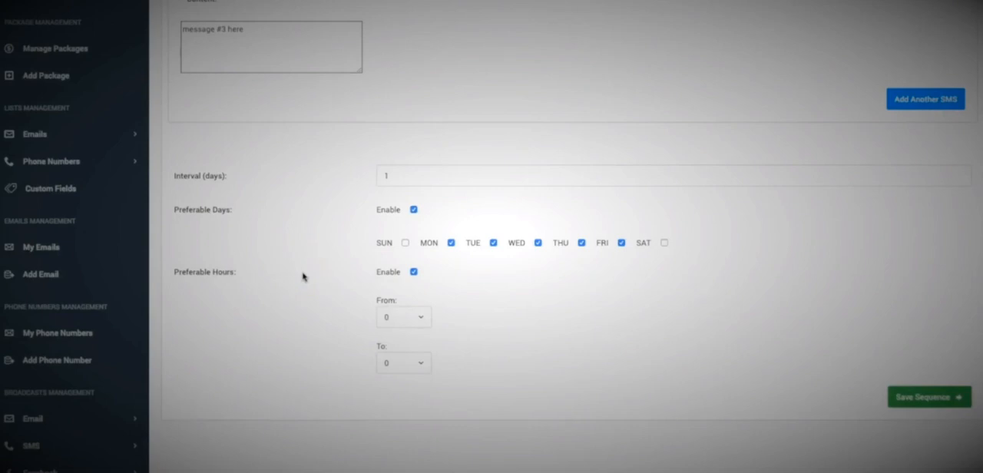
left_click(395, 314)
scroll(397, 338, "down", 3)
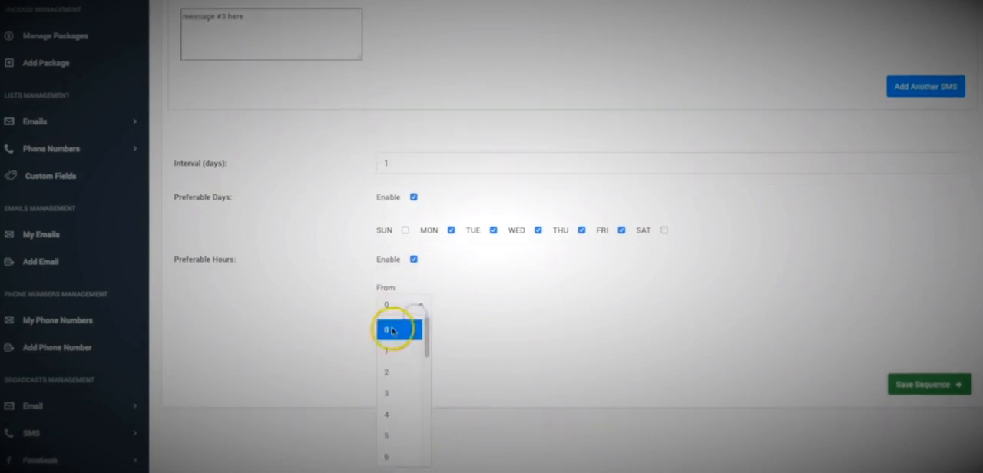
left_click(405, 382)
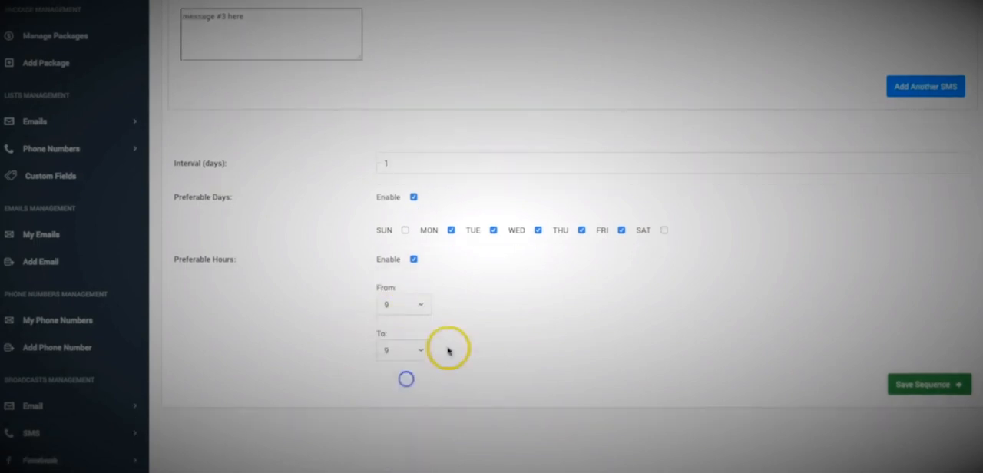
Try ending hours of 7 and 5 for the preferable hours, and set the starting hour back to 9.
left_click(408, 350)
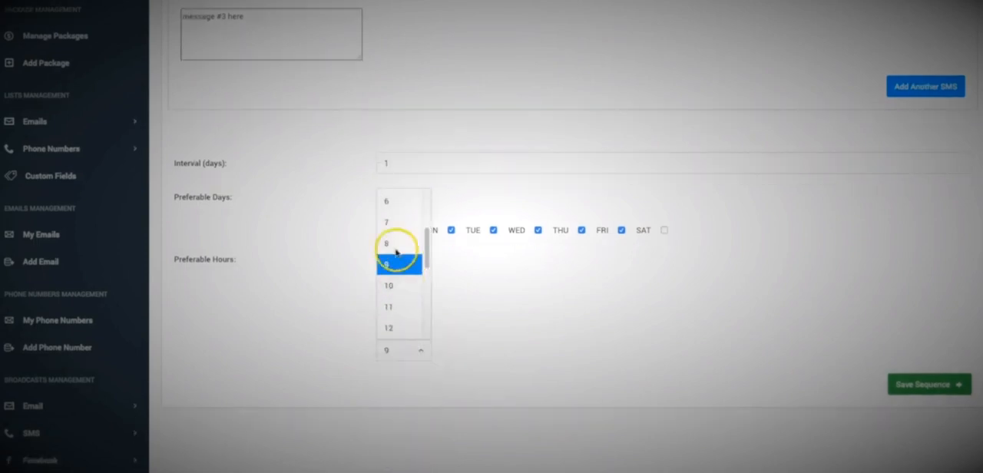
left_click(400, 223)
left_click(415, 350)
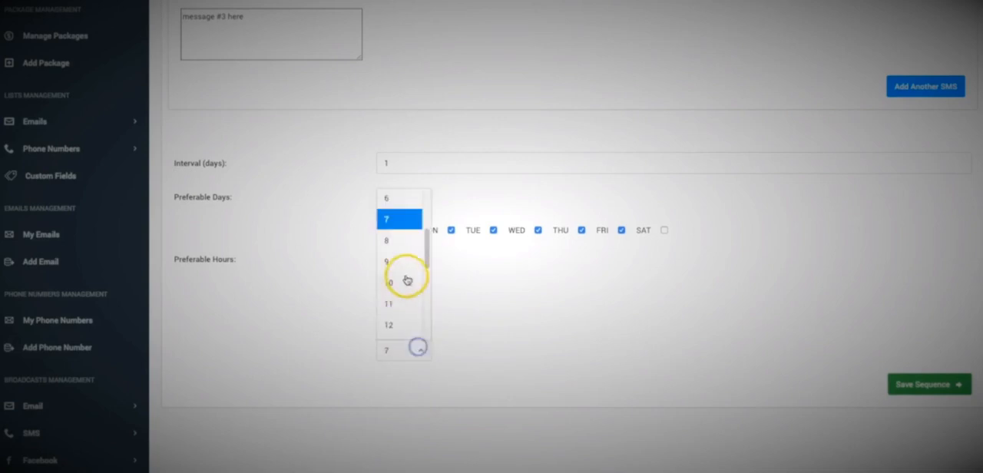
left_click(393, 236)
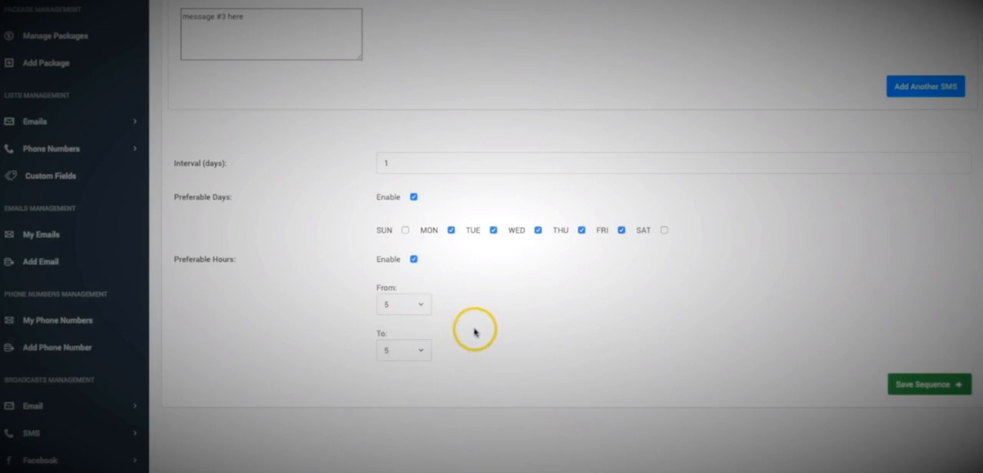
left_click(418, 306)
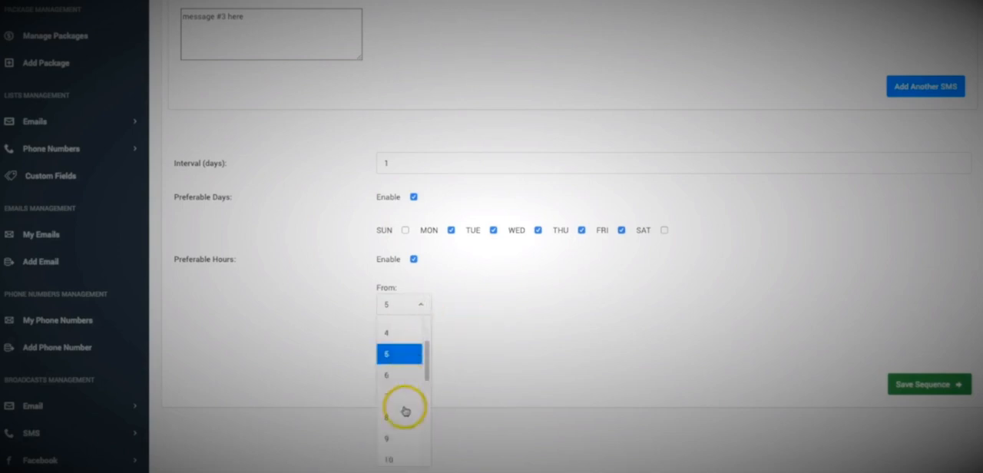
left_click(393, 436)
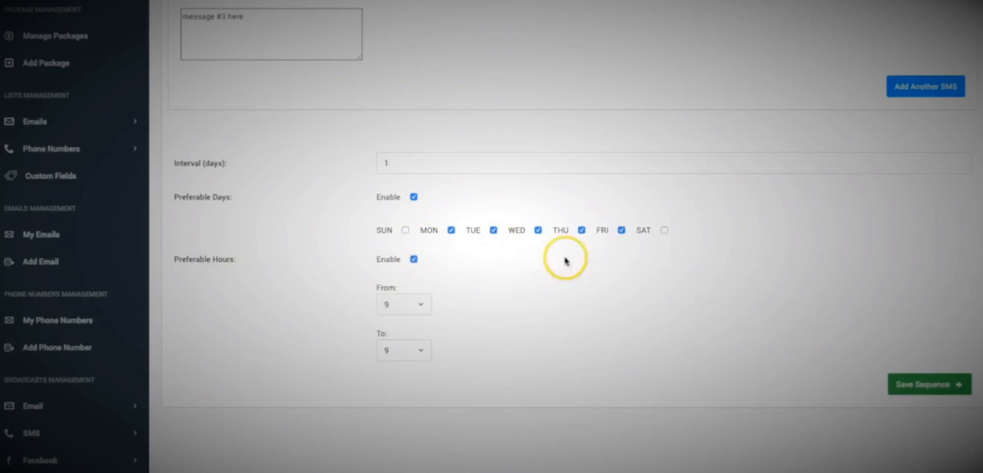
Review the sequence's content and schedule settings, and save the SMS sequence.
scroll(715, 297, "up", 4)
scroll(647, 296, "down", 3)
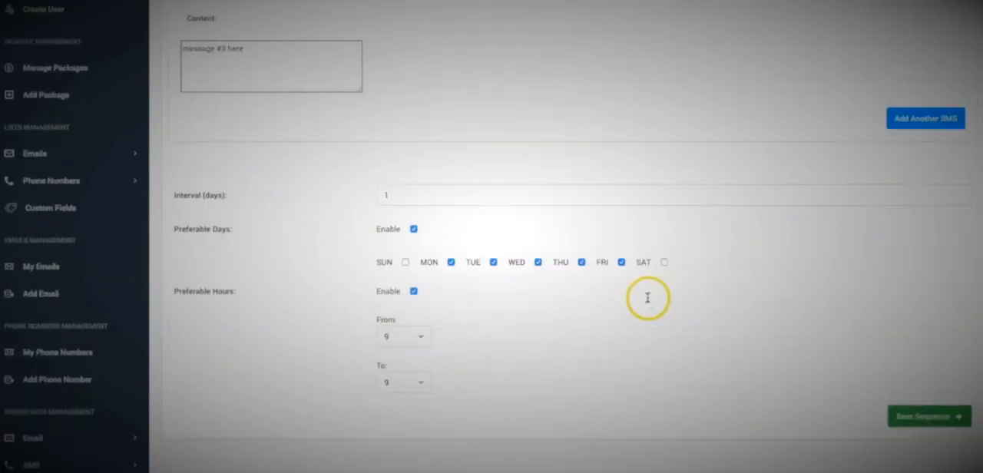
scroll(423, 221, "up", 3)
scroll(614, 201, "down", 10)
scroll(883, 246, "up", 3)
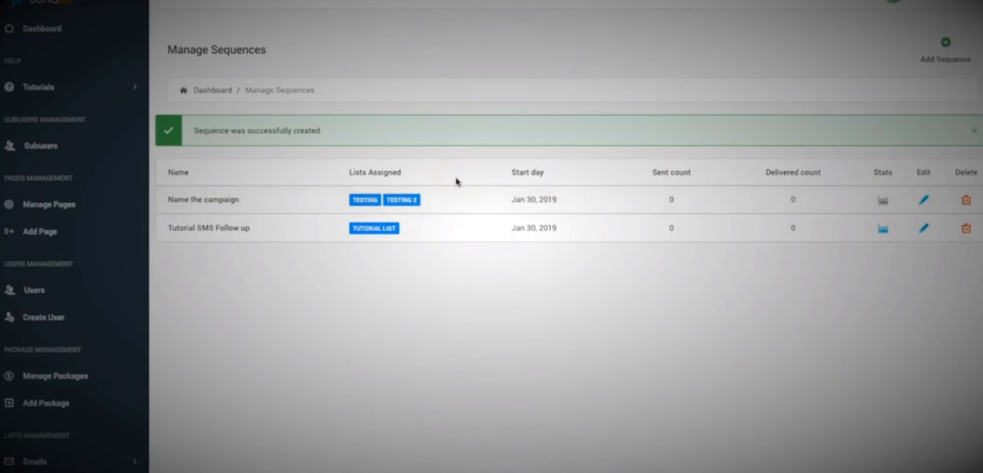
left_click(486, 155)
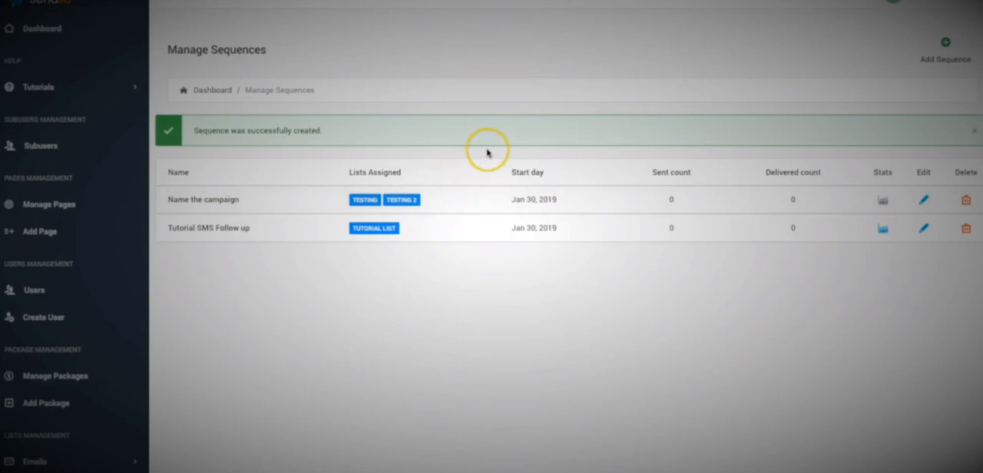